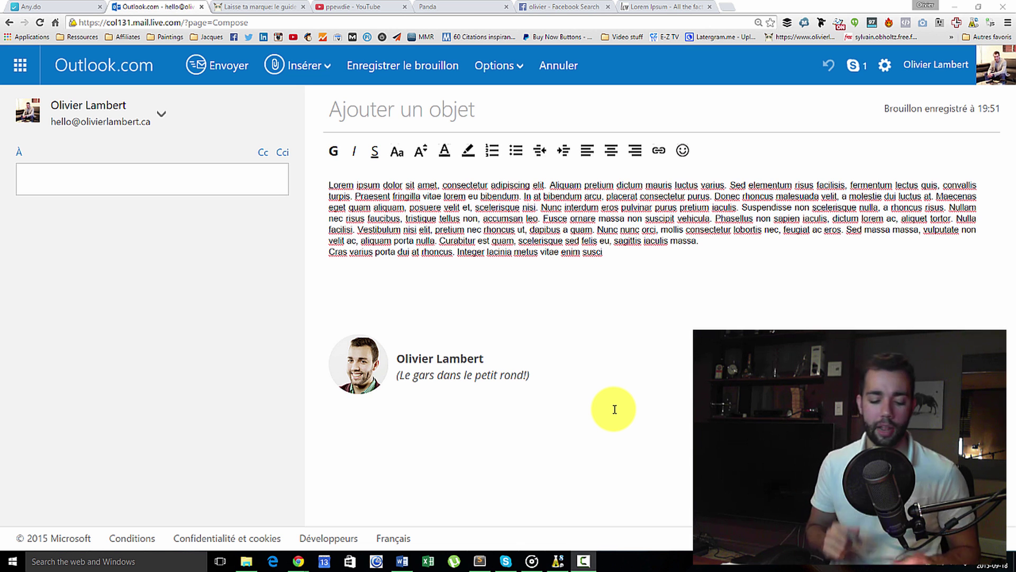
Step: Open the first six pinned programs one after another, including File Explorer, Edge, Chrome, Google Calendar and the Store
key(super+1)
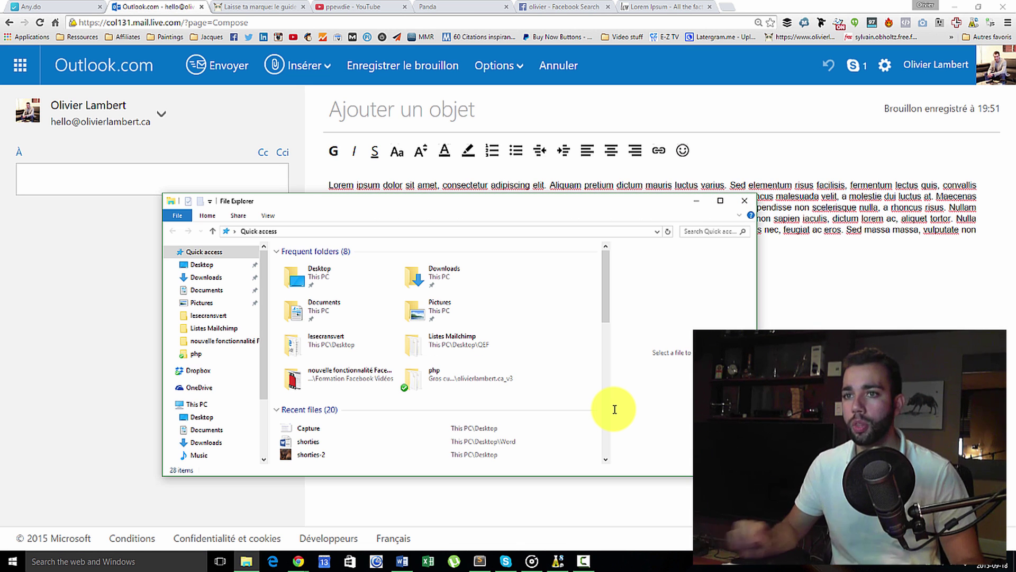
key(super+2)
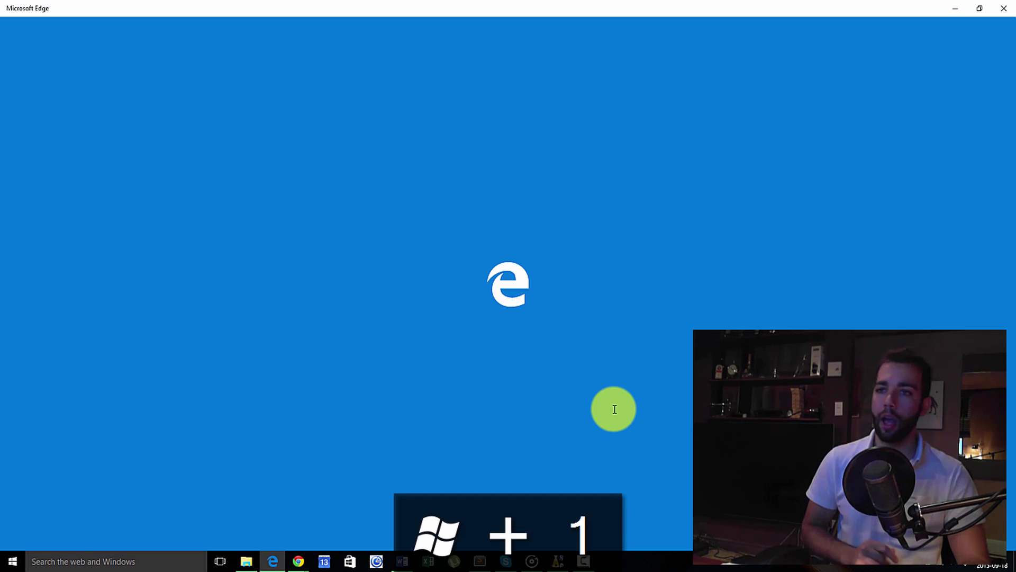
key(super+3)
key(super+4)
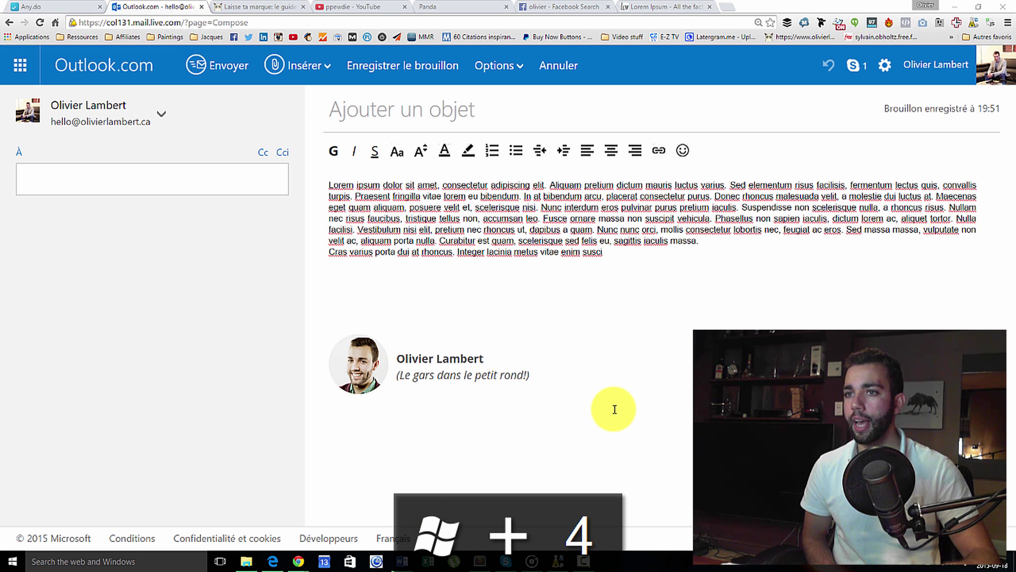
key(super+5)
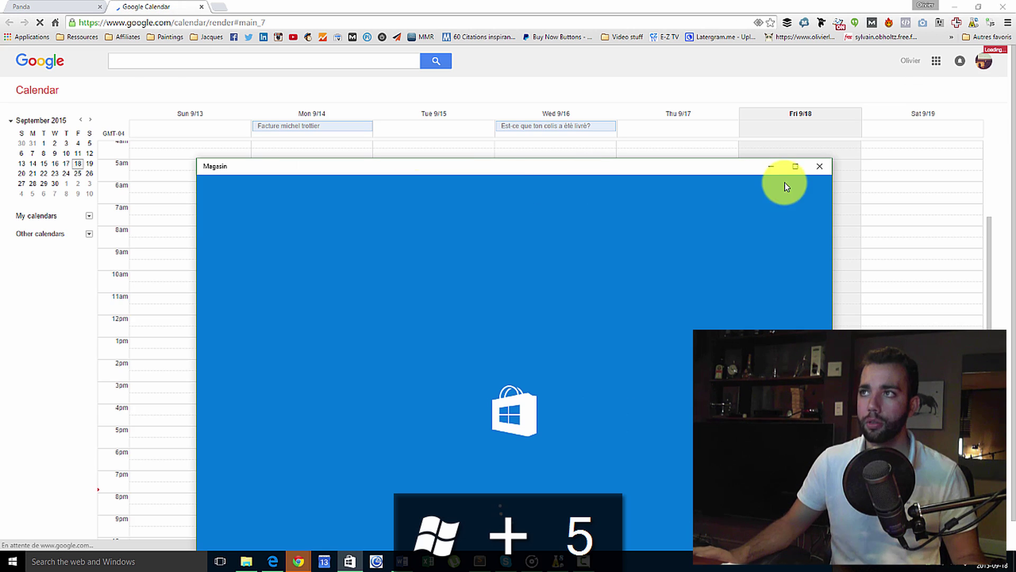
key(super+6)
Step: Close the Store window and the Google Calendar browser window to return to the Outlook.com email draft
click(819, 166)
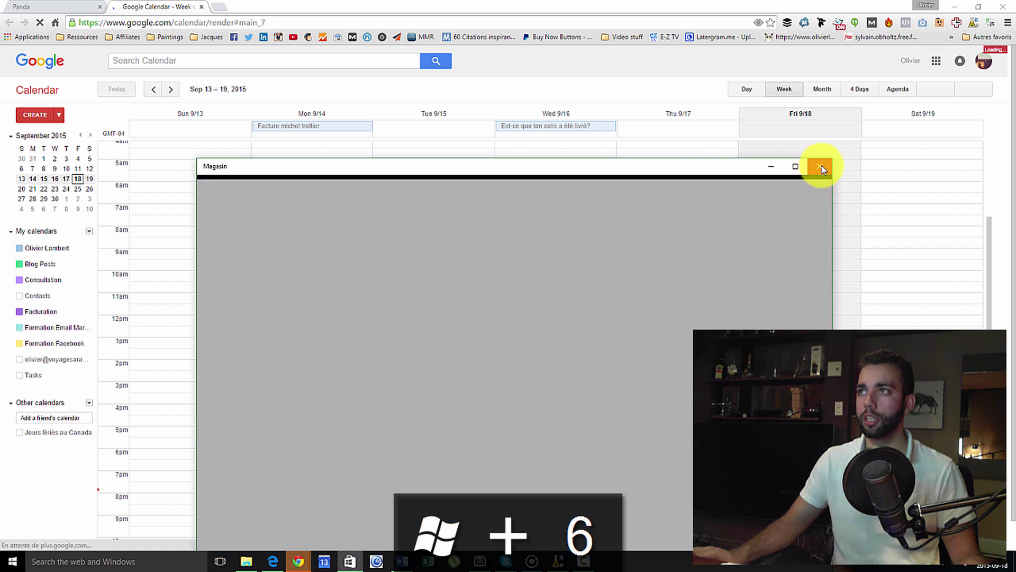
key(ctrl+w)
key(ctrl+w)
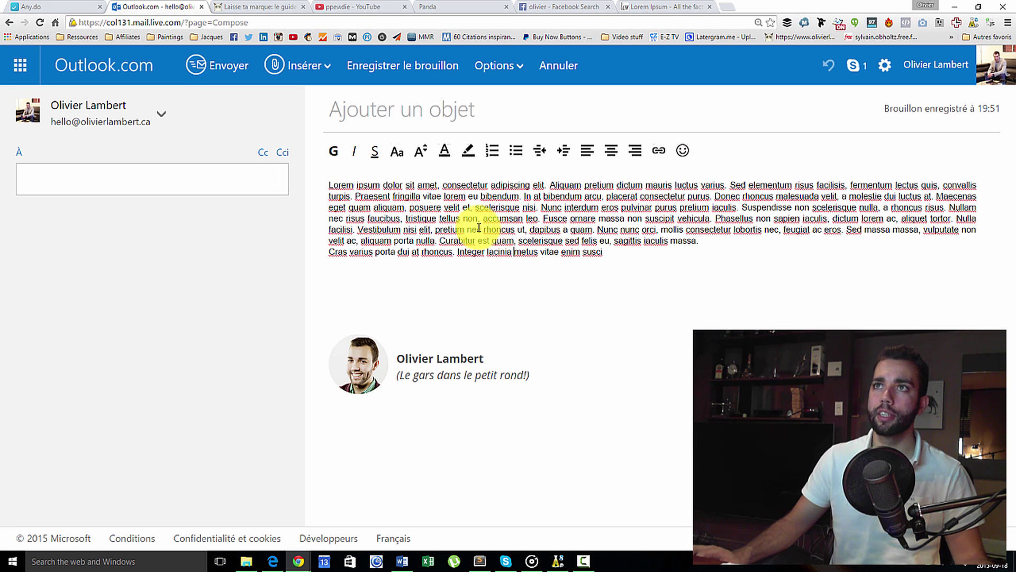
drag(654, 317, 504, 325)
click(506, 327)
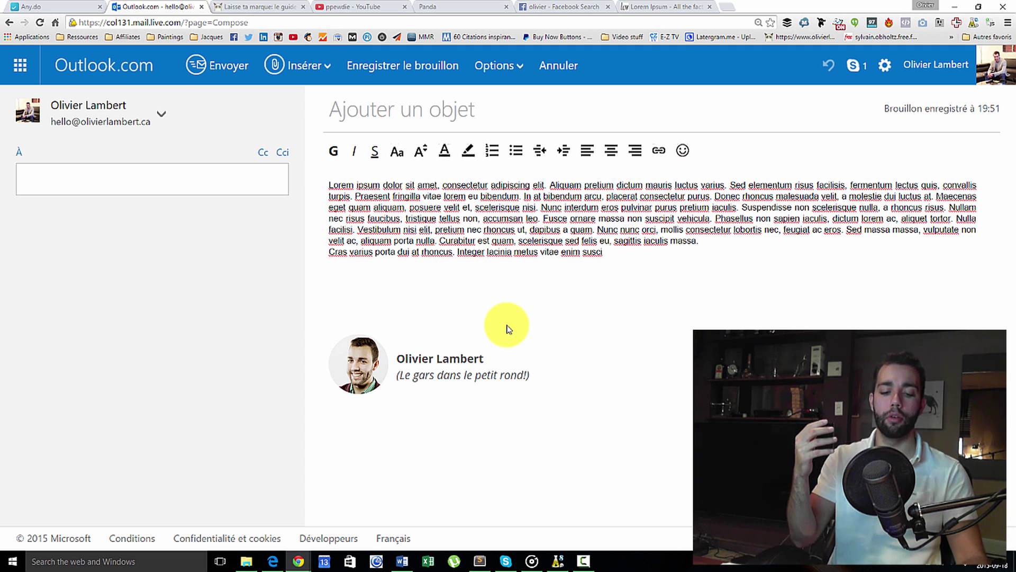
Step: Jump directly to each of the first five browser tabs in order, and return to the Any.do tab
key(ctrl+1)
key(ctrl+2)
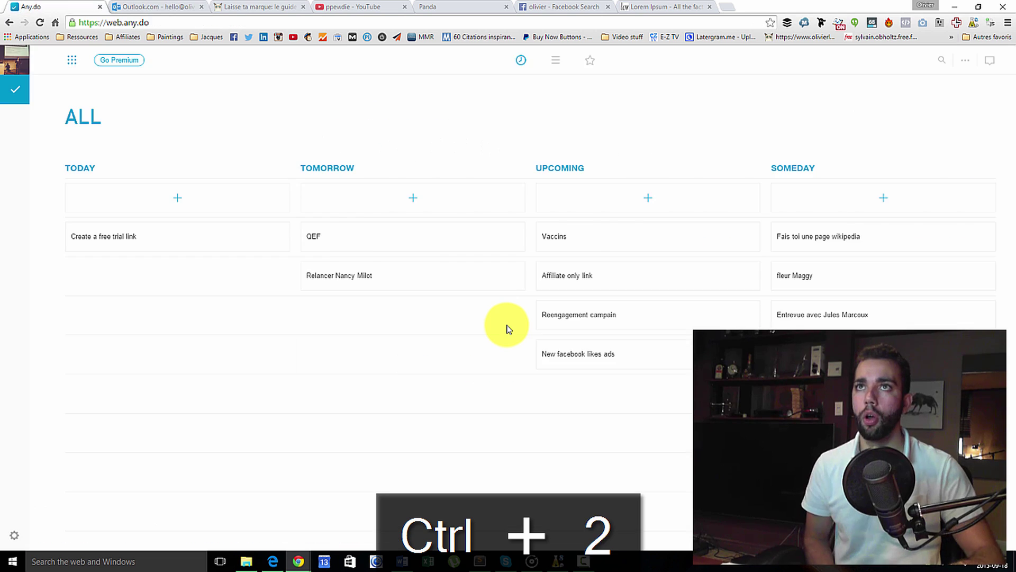
key(ctrl+3)
key(ctrl+4)
key(ctrl+5)
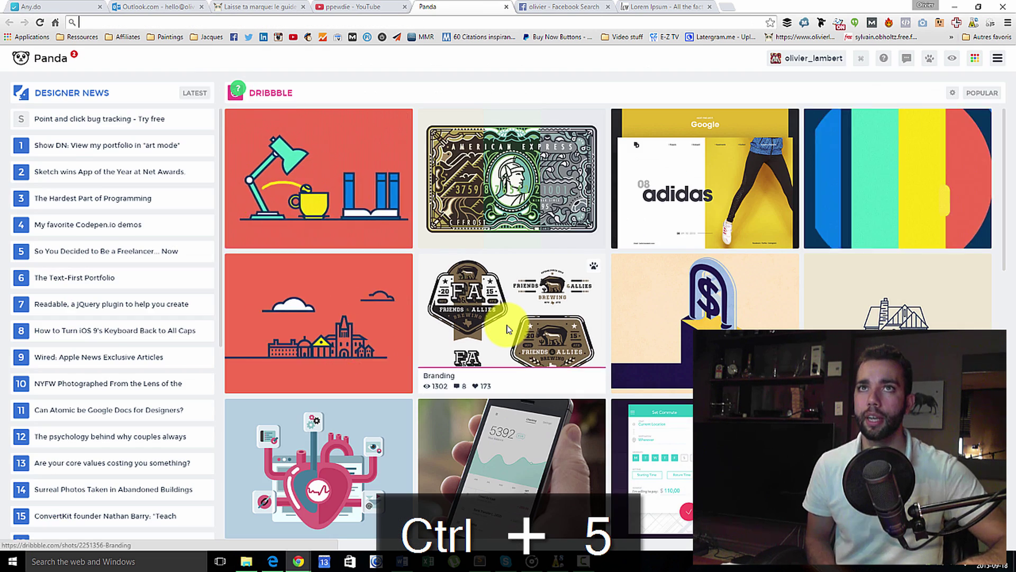
key(ctrl+1)
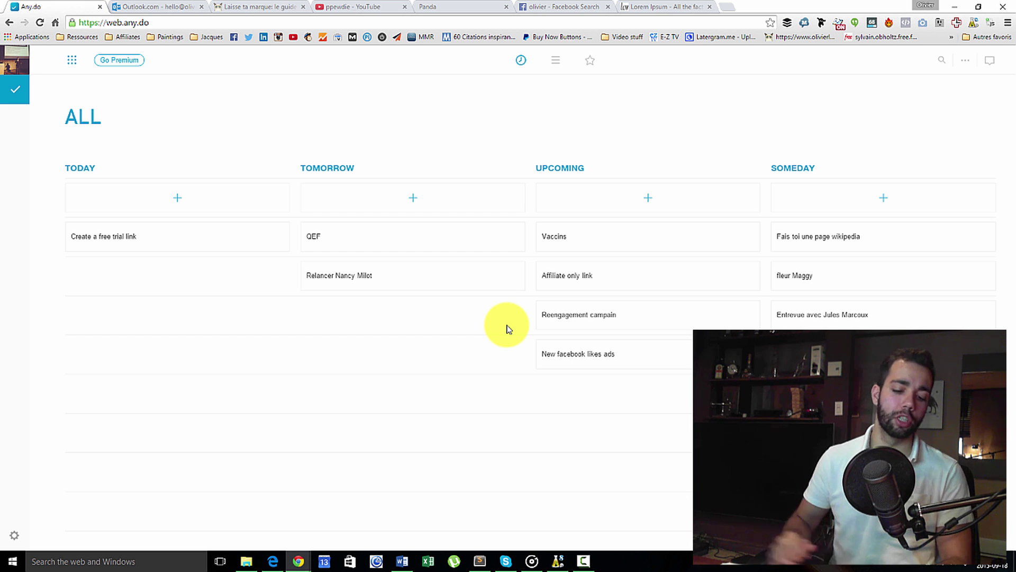
Step: View the Facebook tab, move tab by tab forwards and back from Any.do, and return to the first tab
click(529, 5)
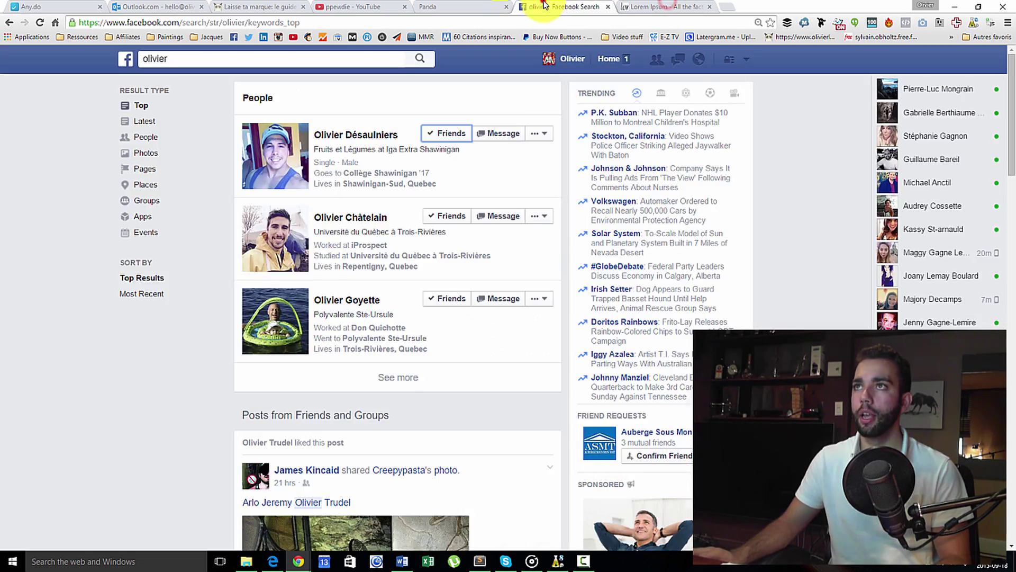
key(ctrl+1)
key(ctrl+Page_Down)
key(ctrl+Page_Down)
key(ctrl+Page_Down)
key(ctrl+Page_Down)
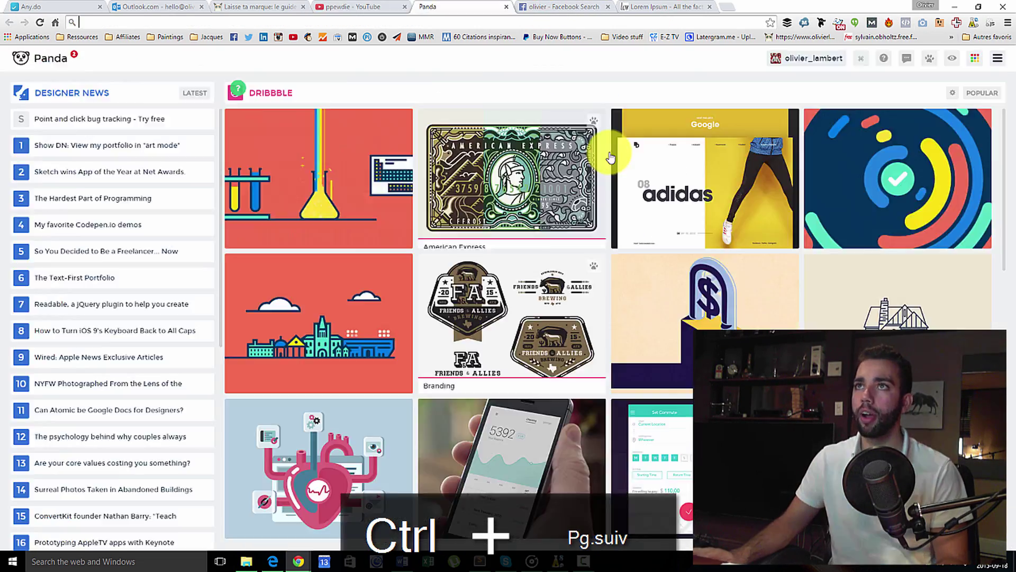
key(ctrl+Page_Down)
key(ctrl+Page_Up)
key(ctrl+Page_Down)
key(ctrl+Page_Down)
key(ctrl+1)
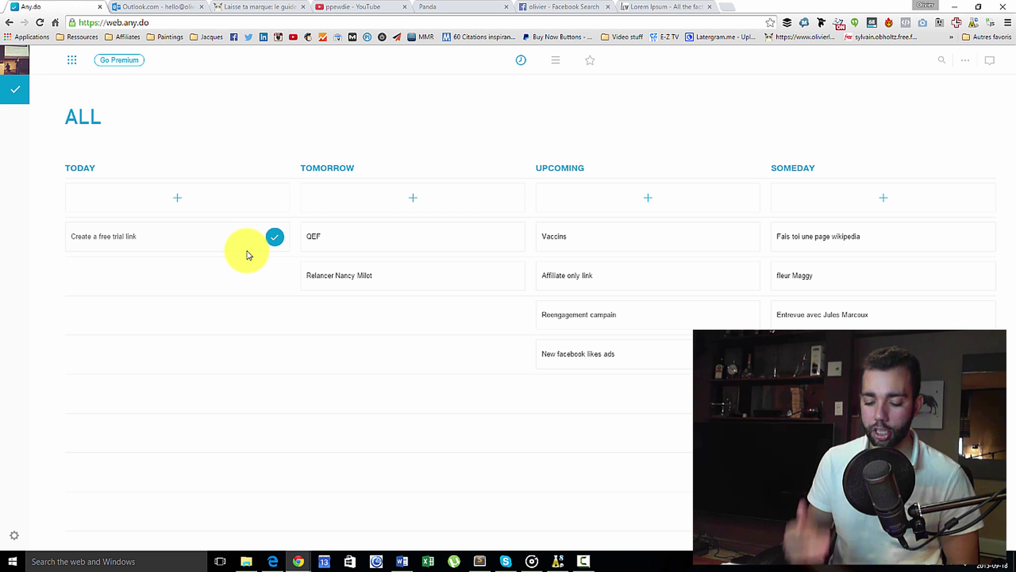
Step: Load google.com in a new browser tab and close that tab
key(ctrl+t)
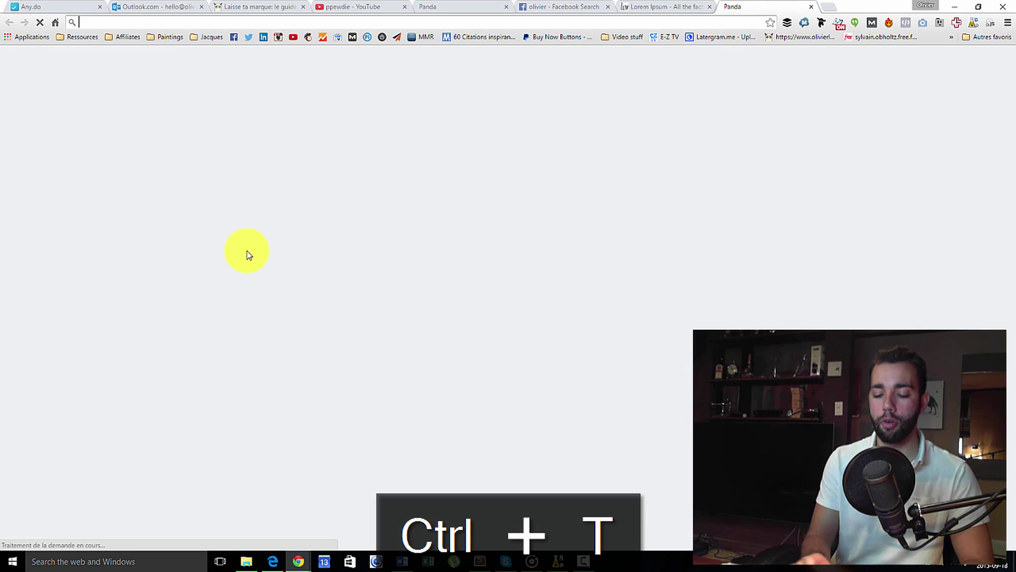
key(ctrl+w)
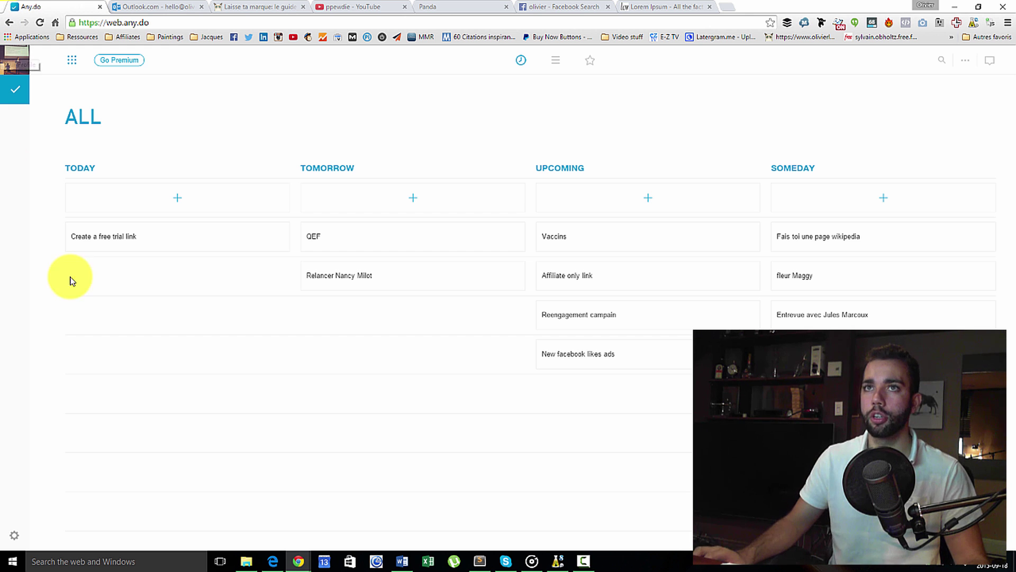
click(729, 7)
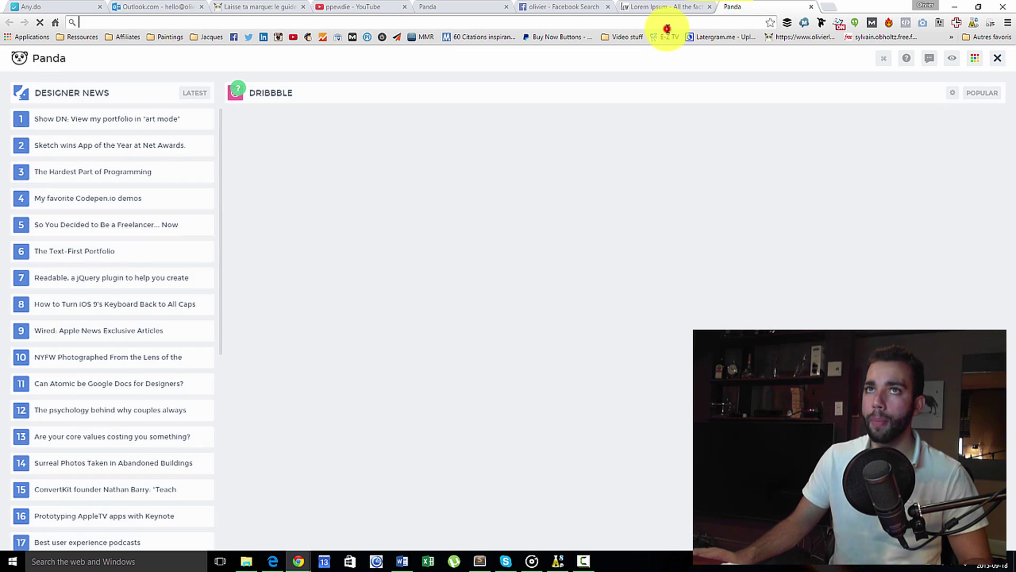
text(google.co)
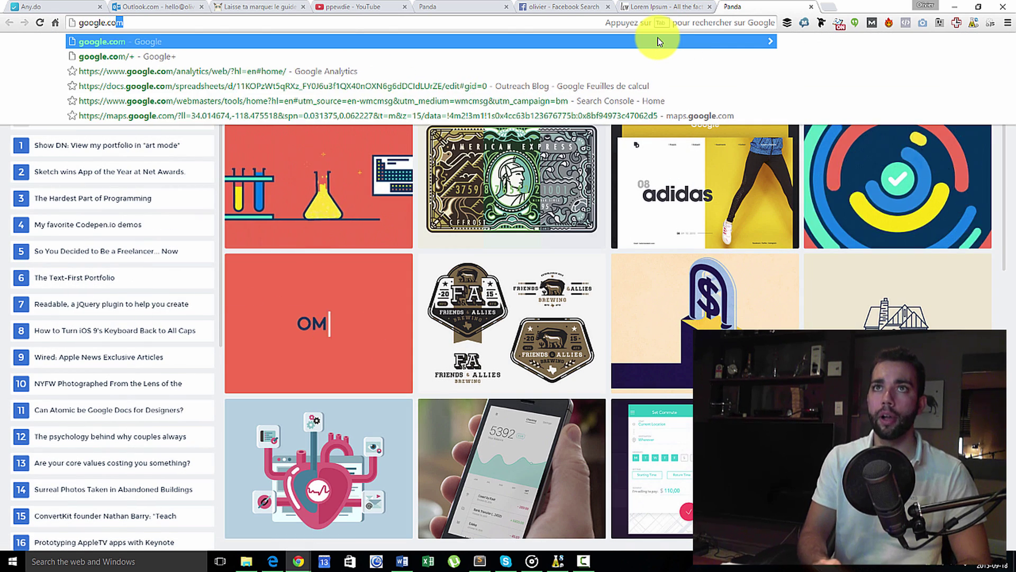
key(Return)
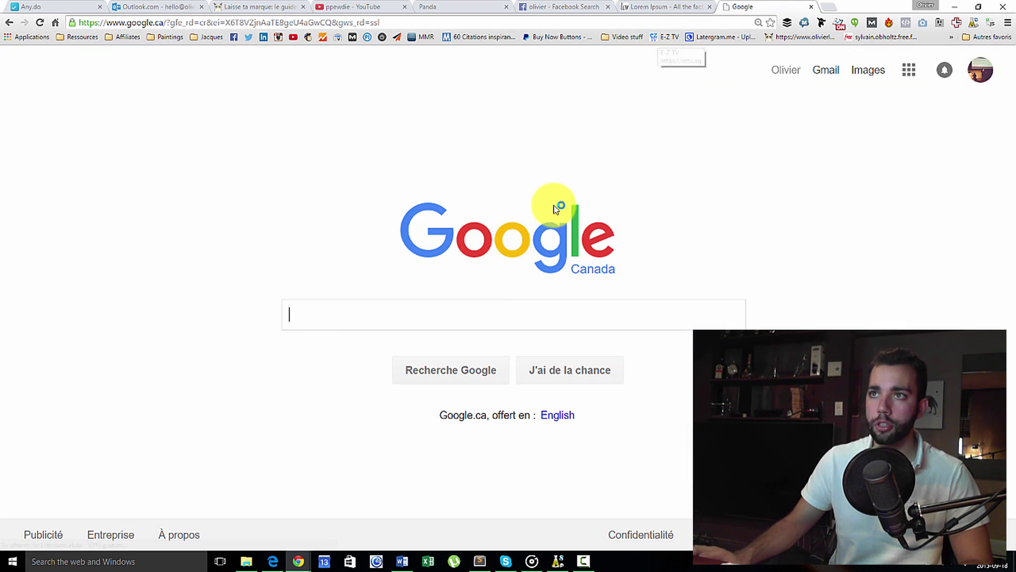
click(481, 311)
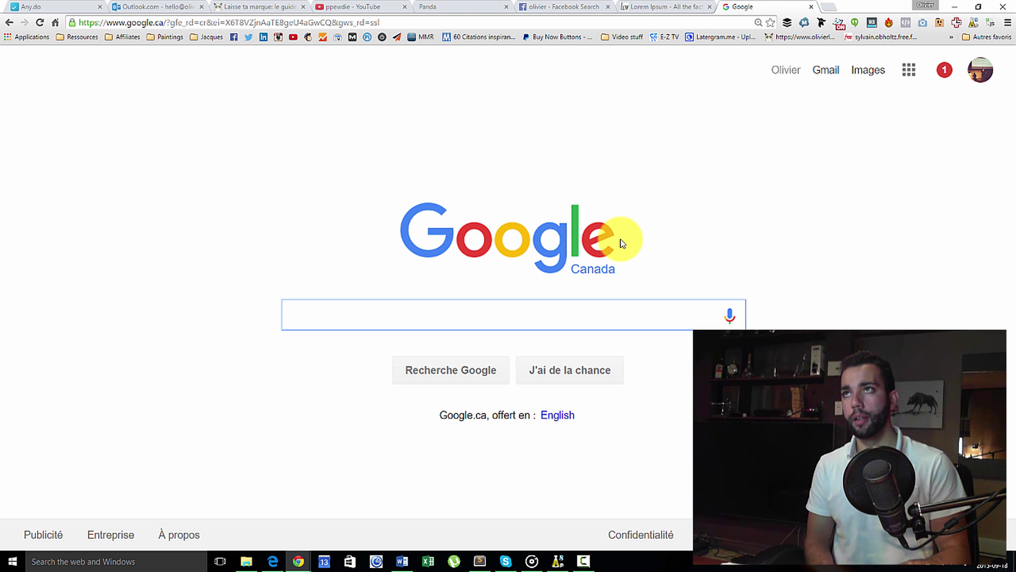
key(ctrl+w)
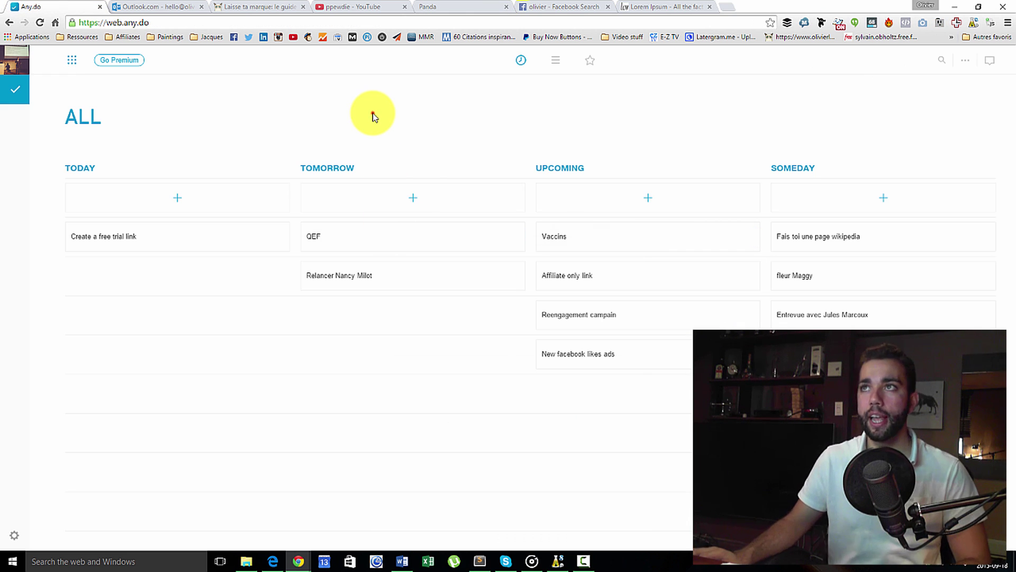
Step: Run a Google search for "Qu'est ça mange un chat" directly from the address field of a new tab
key(ctrl+t)
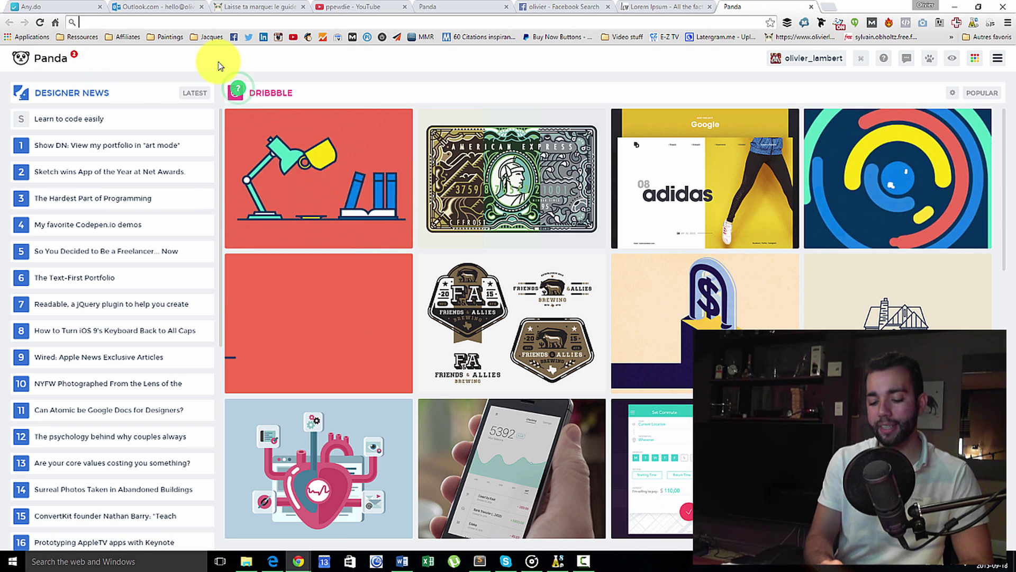
text(Qu')
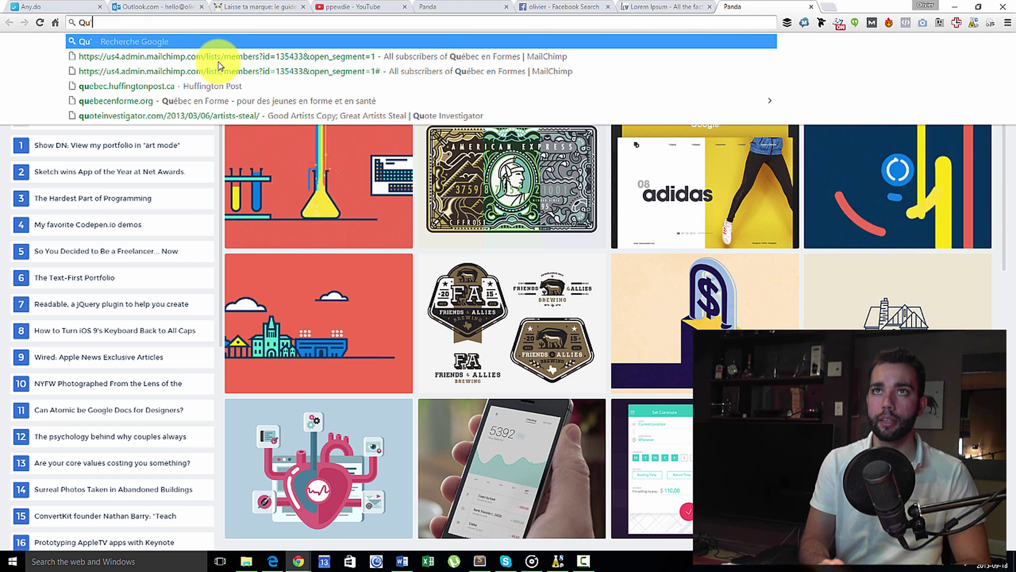
text(est)
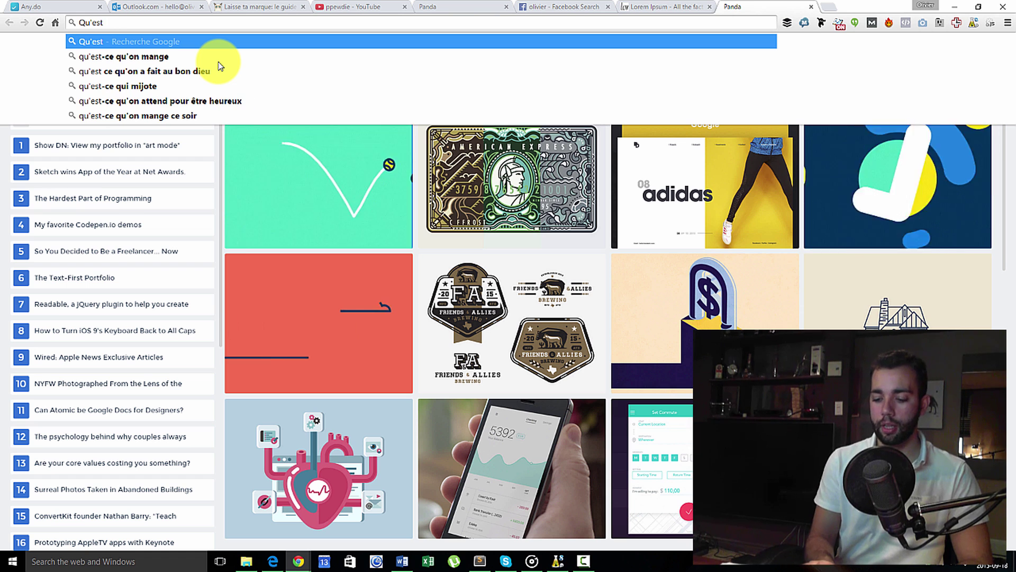
text( ça mange un chat)
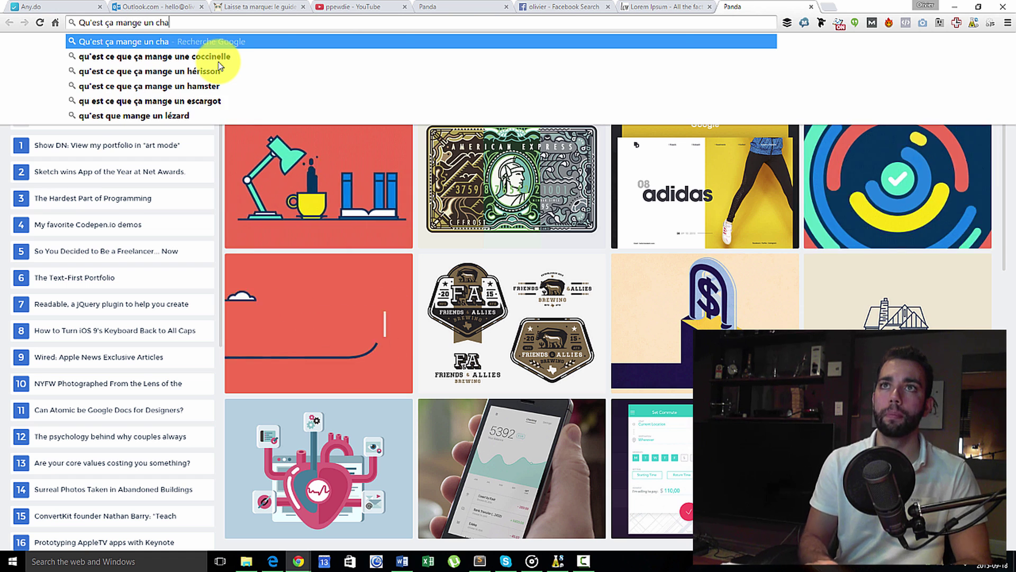
key(Return)
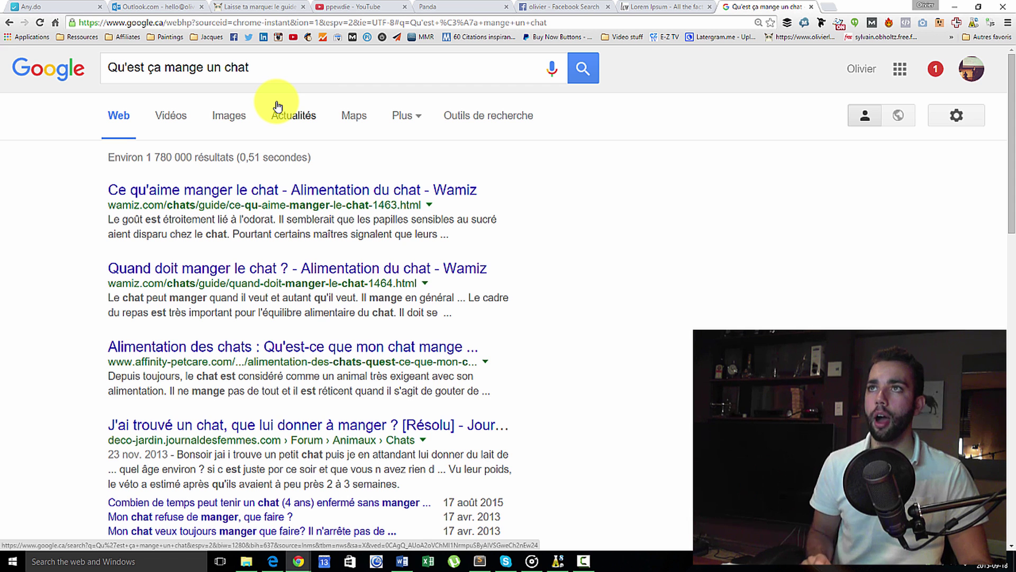
Step: Switch to the Lorem Ipsum tab and load youtube.com in its place
key(ctrl+Page_Up)
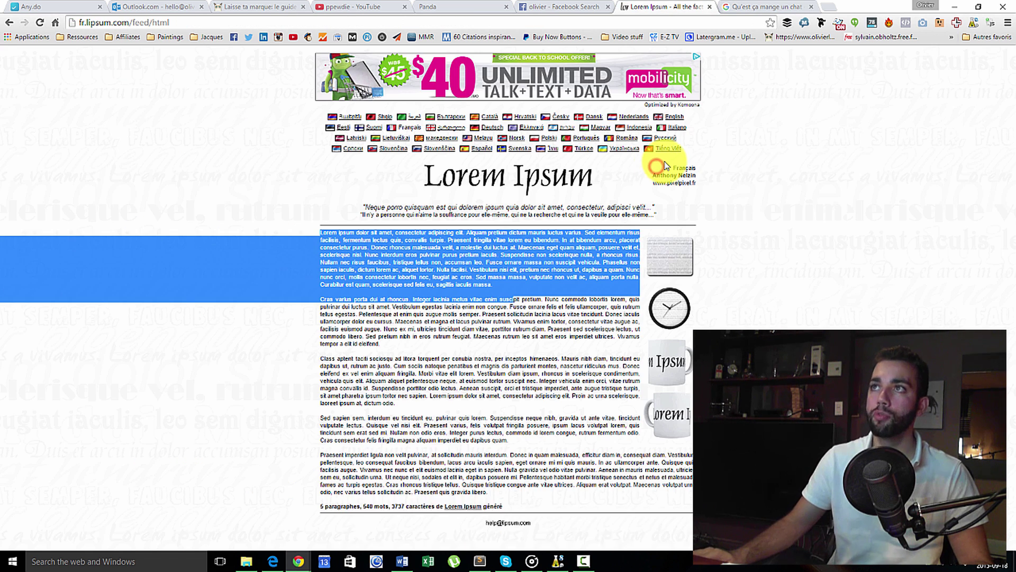
click(818, 222)
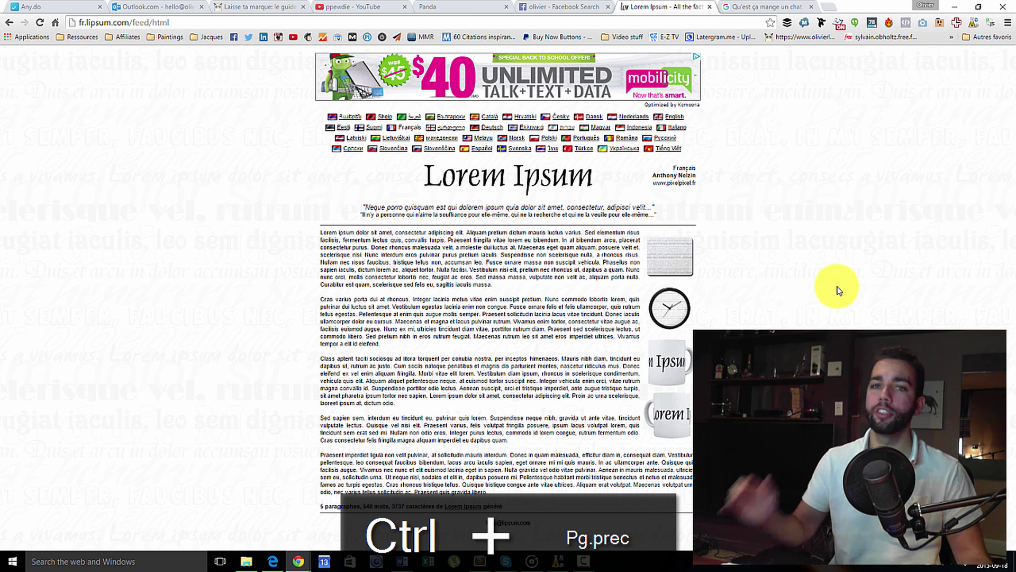
key(ctrl+l)
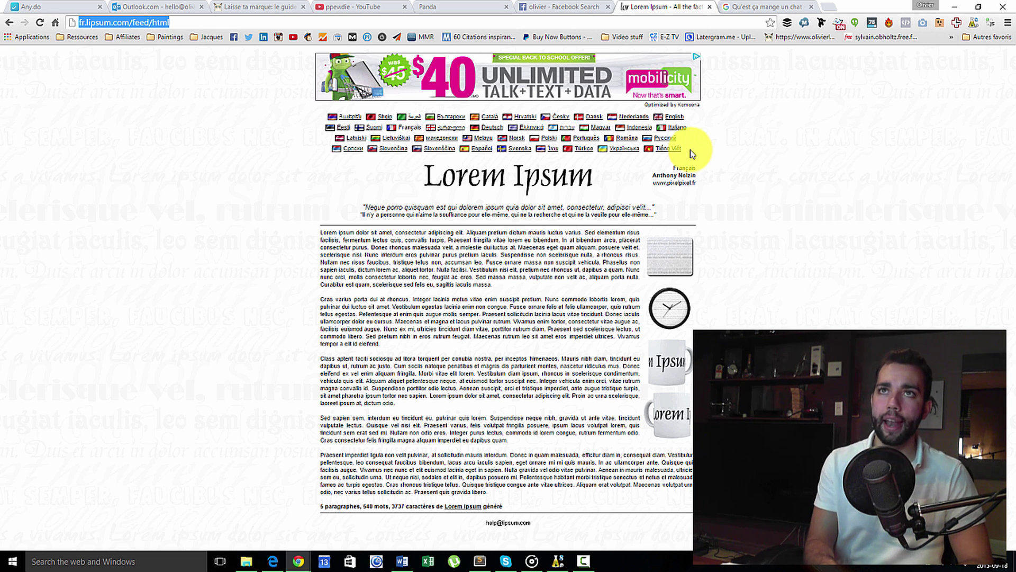
text(youtube.com)
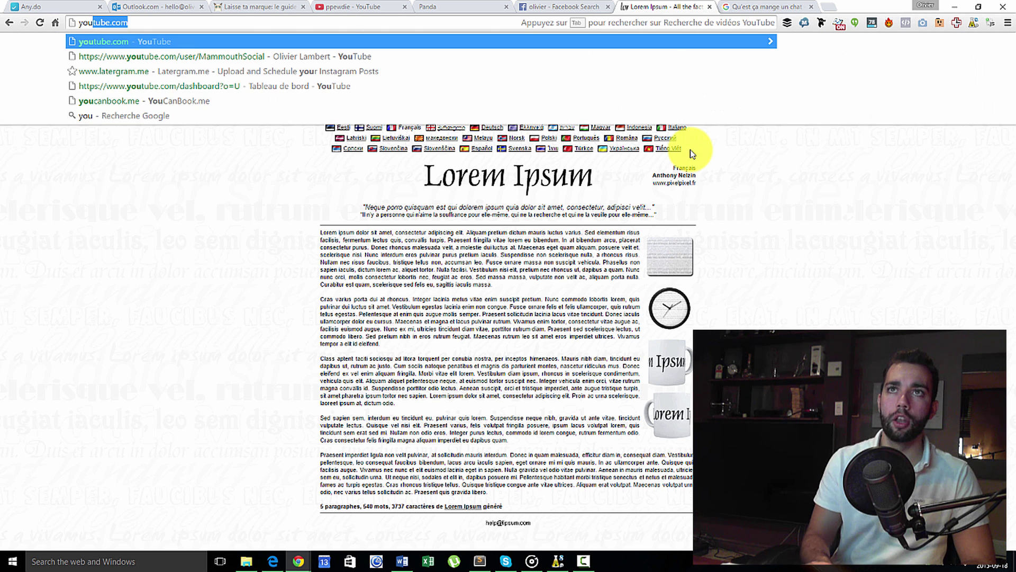
key(Return)
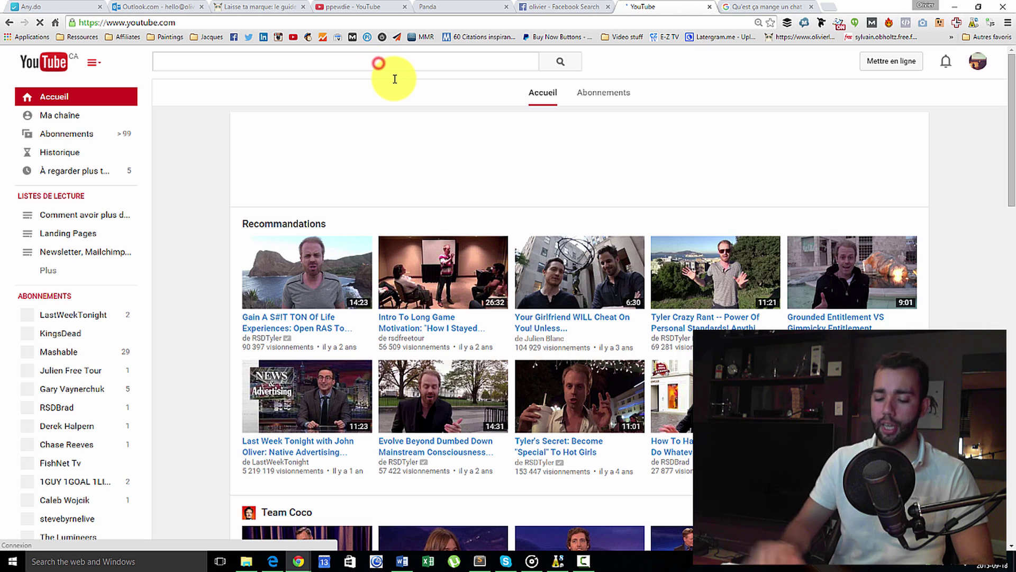
Step: Search YouTube for "pewdiepie" using the suggested query
text(pew)
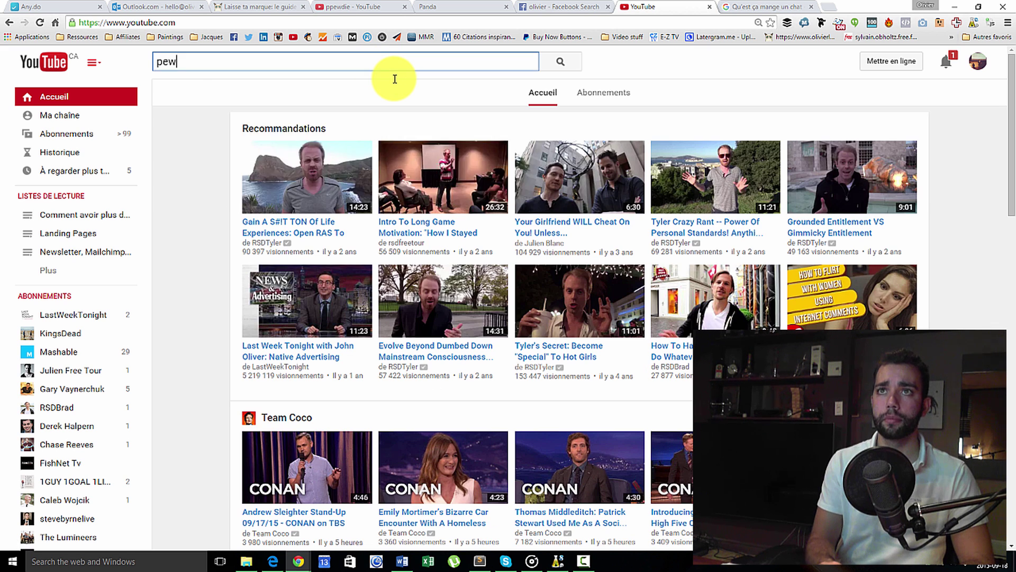
key(Down)
key(Down)
key(Return)
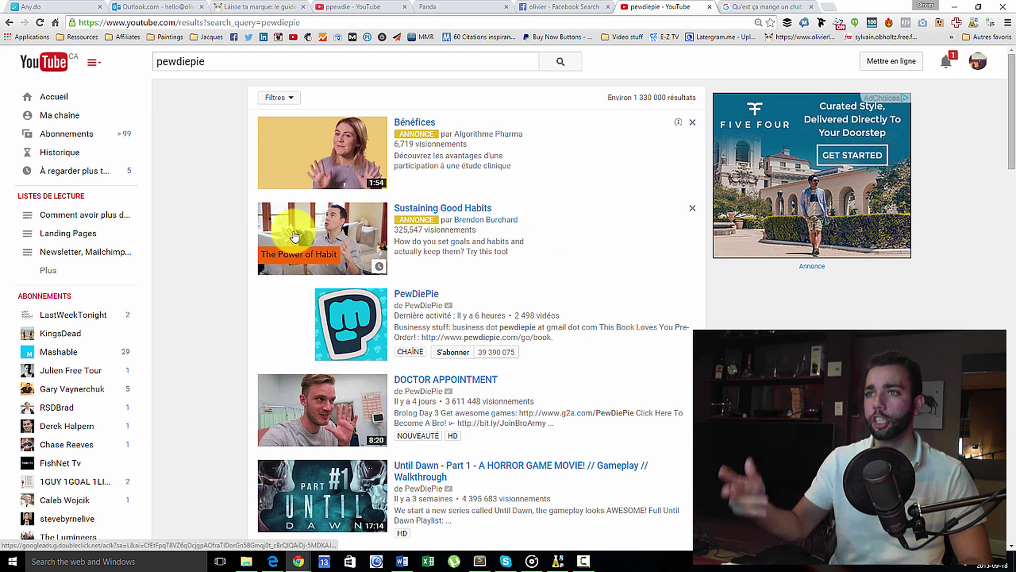
Step: Close the YouTube results tab and search YouTube for "pewdiepie" directly from the address field of the Google results tab
key(ctrl+w)
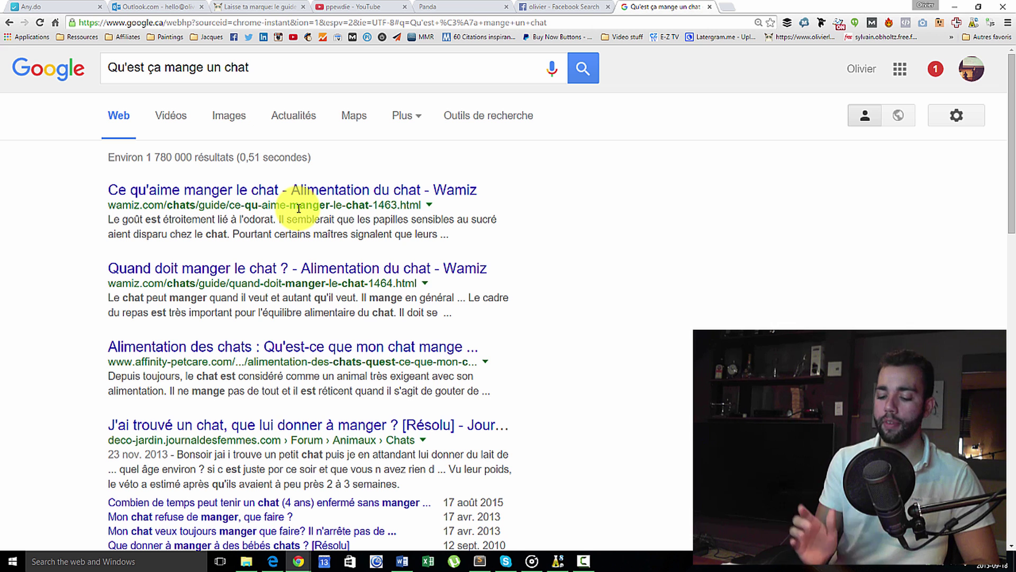
key(ctrl+l)
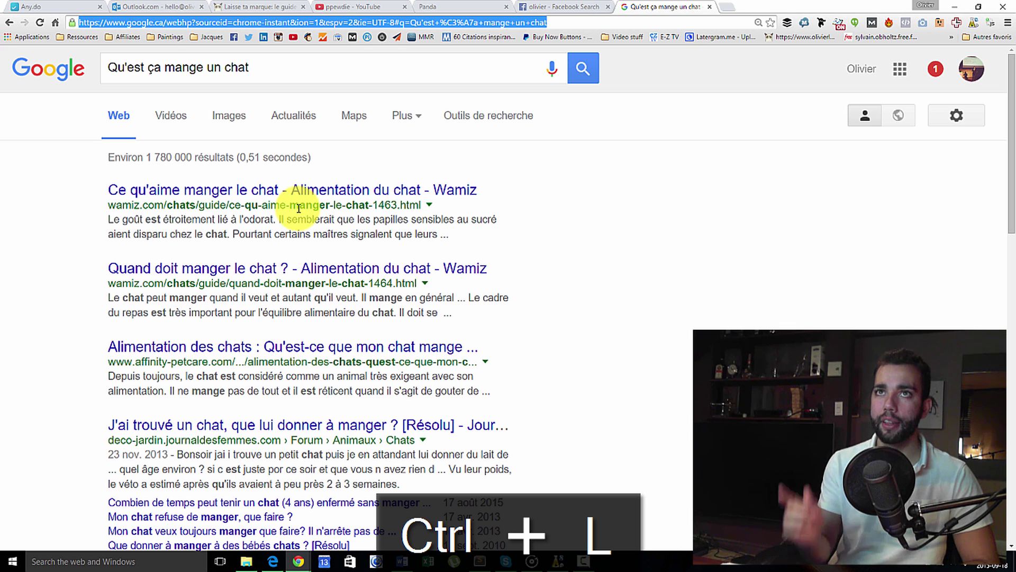
text(y)
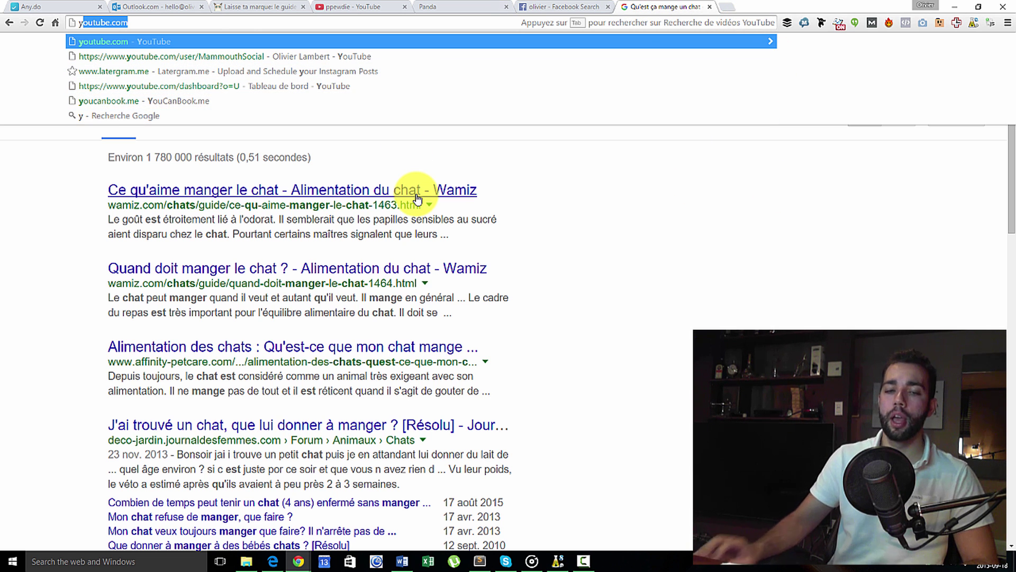
key(Tab)
text(pewdiepie)
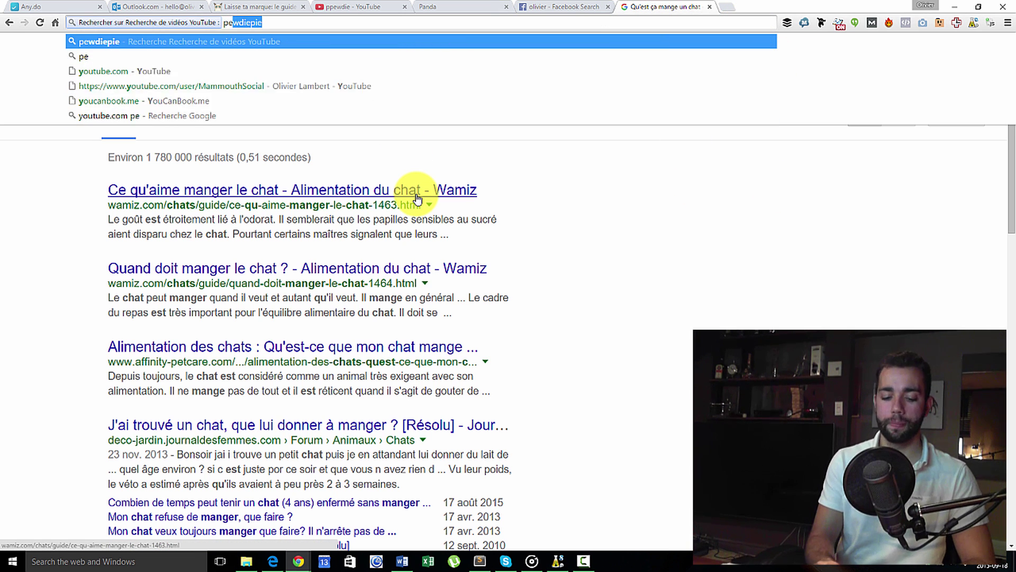
key(Return)
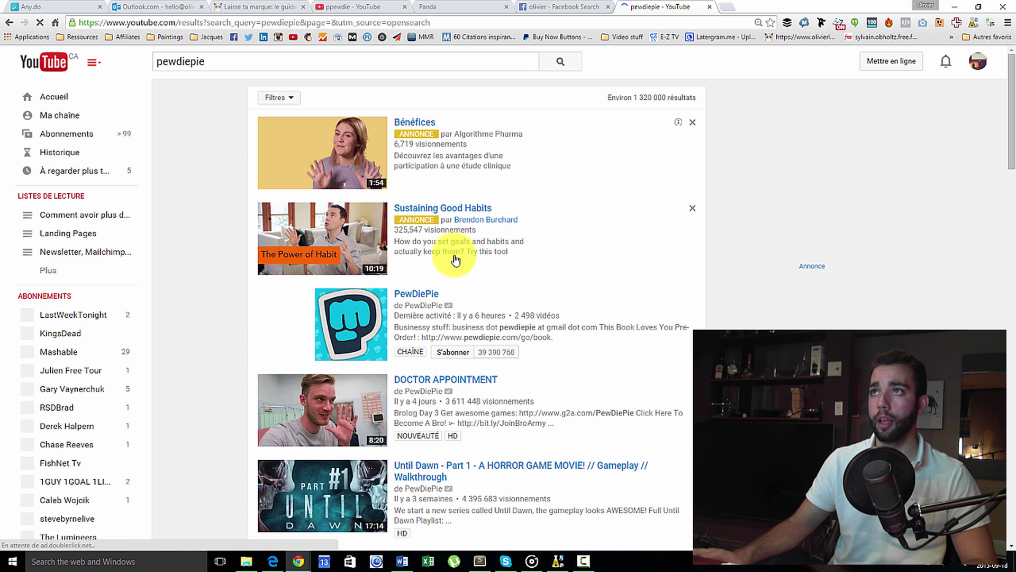
Step: Close the current results tab and run a YouTube site search for "pewdiepie" from the Facebook tab's address field
key(ctrl+w)
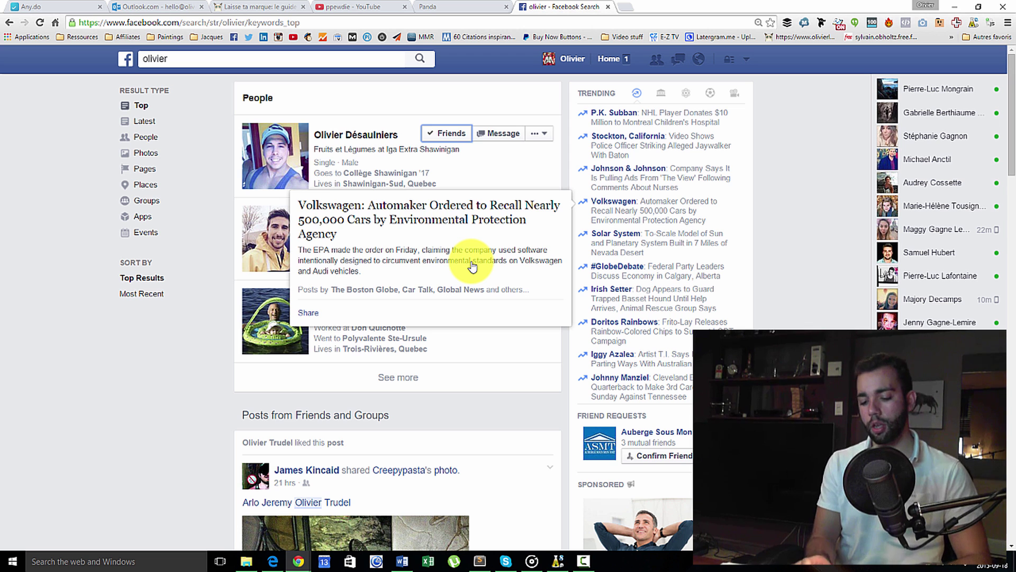
key(ctrl+l)
text(y)
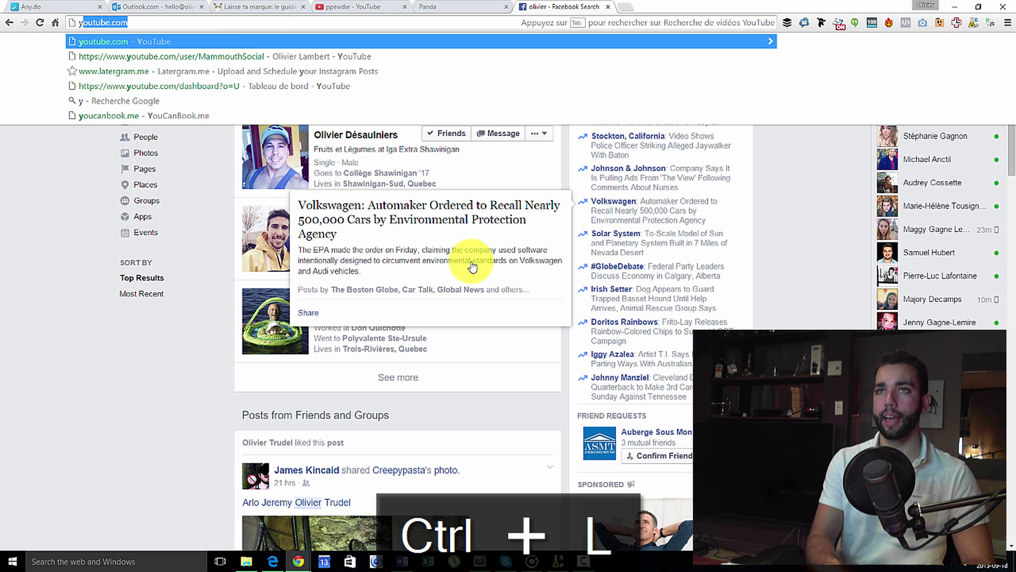
key(Tab)
text(p)
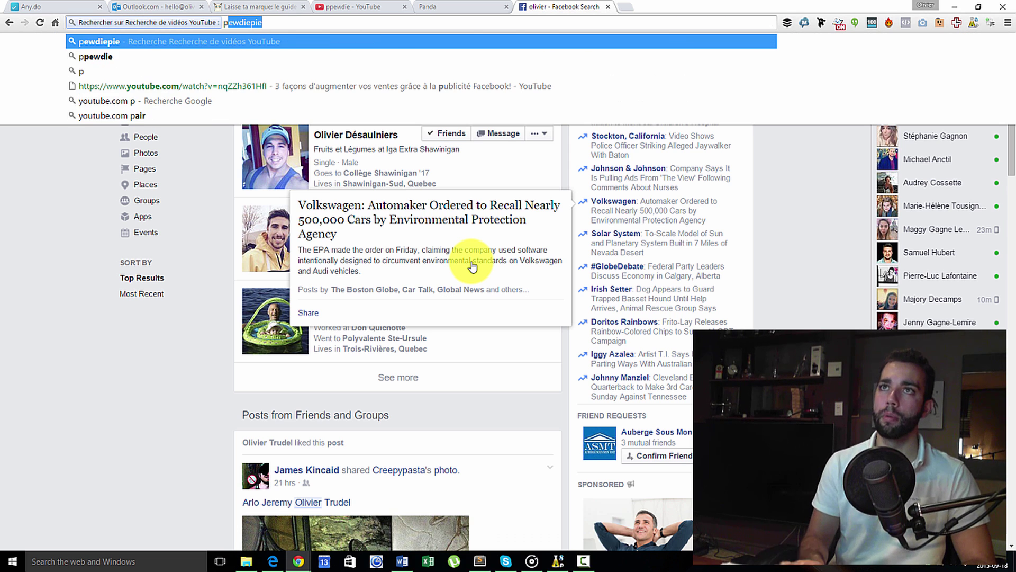
key(Return)
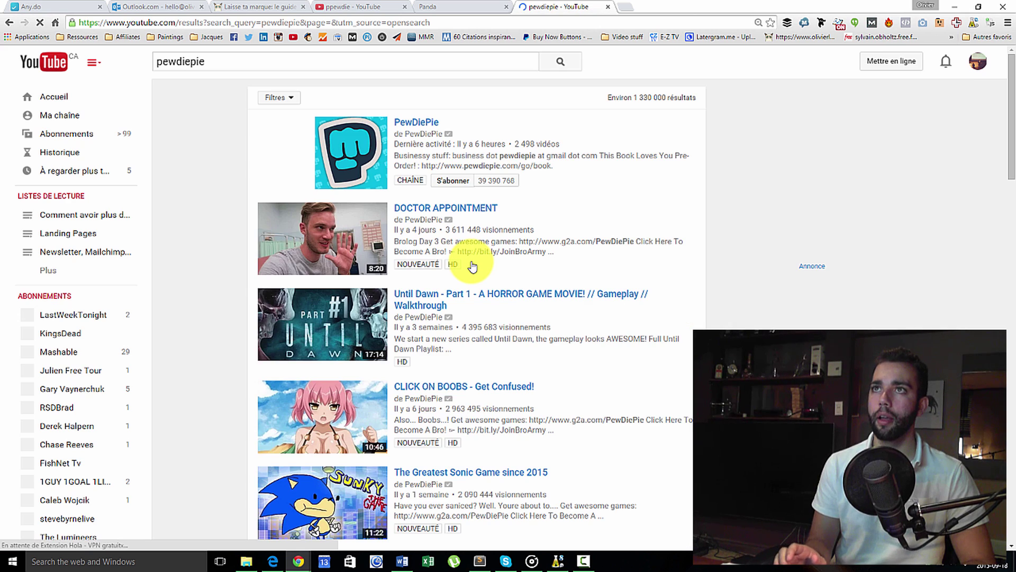
Step: Close the current results tab and run the "pewdiepie" YouTube site search from the Panda tab's address field
key(ctrl+w)
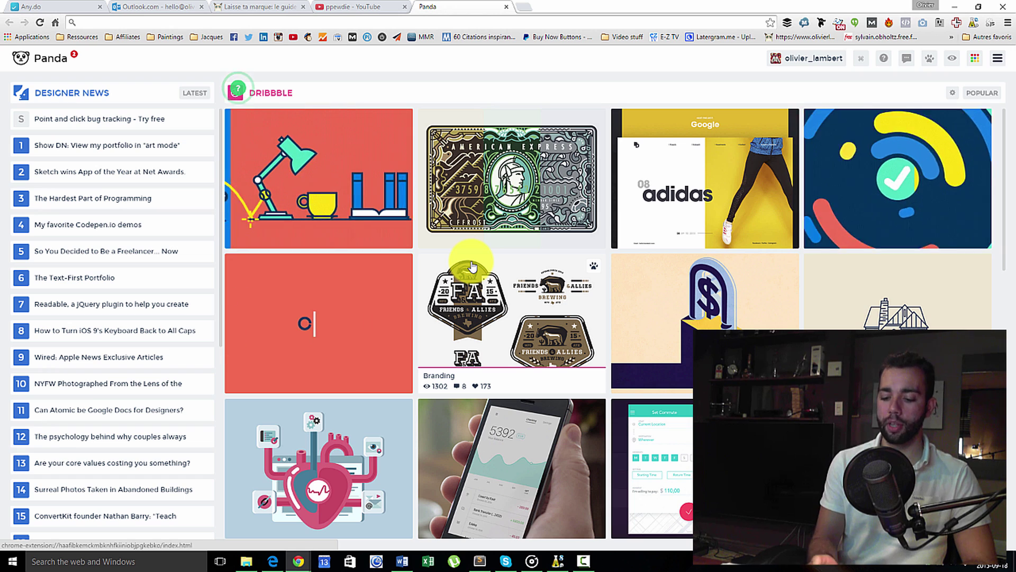
key(ctrl+l)
text(you)
key(Tab)
key(Escape)
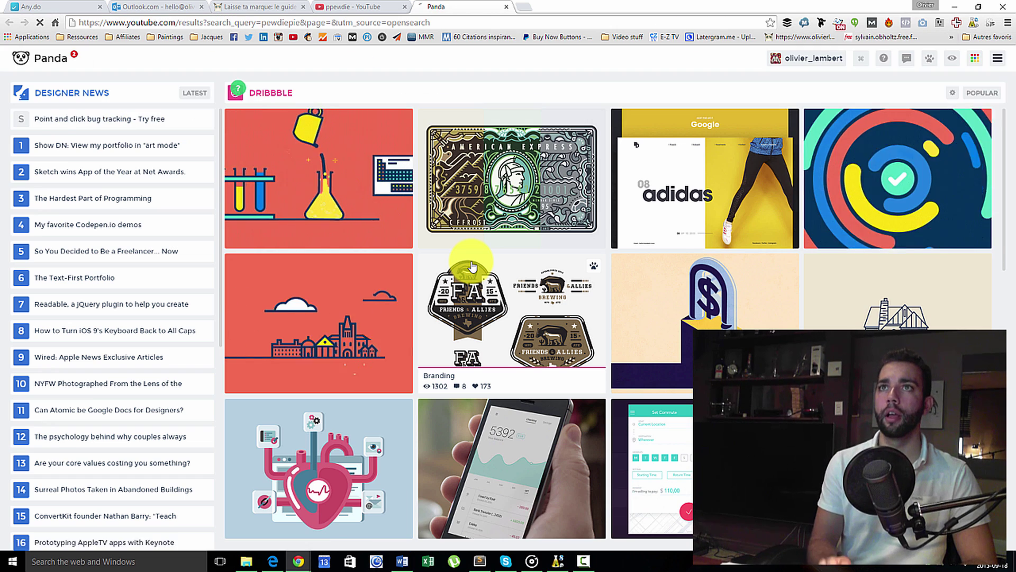
Step: Replace the current tab with a new one and search YouTube for "pewdiepie" from its address field
key(ctrl+w)
key(ctrl+t)
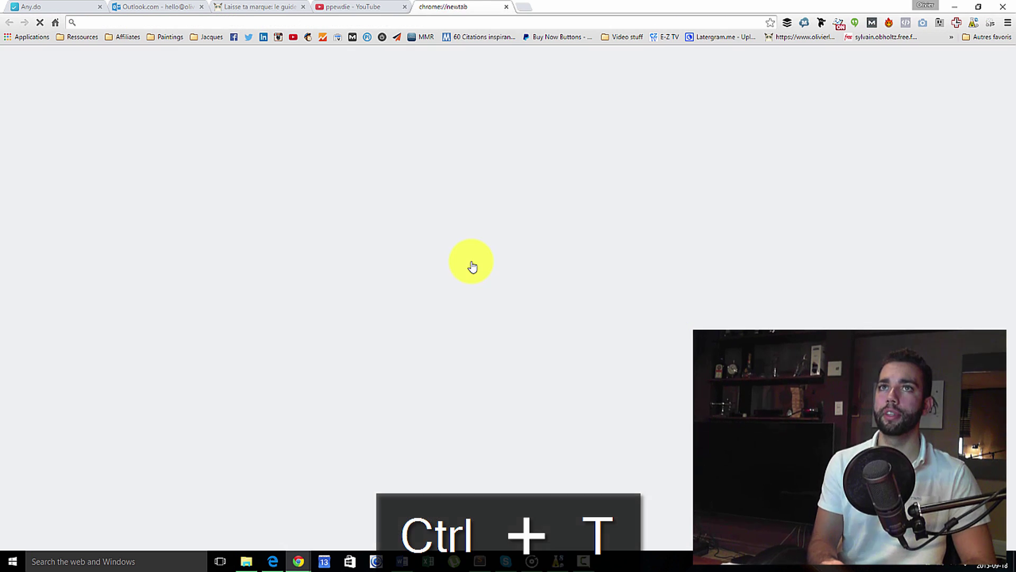
key(ctrl+l)
text(you)
key(Tab)
text(pewdiepie)
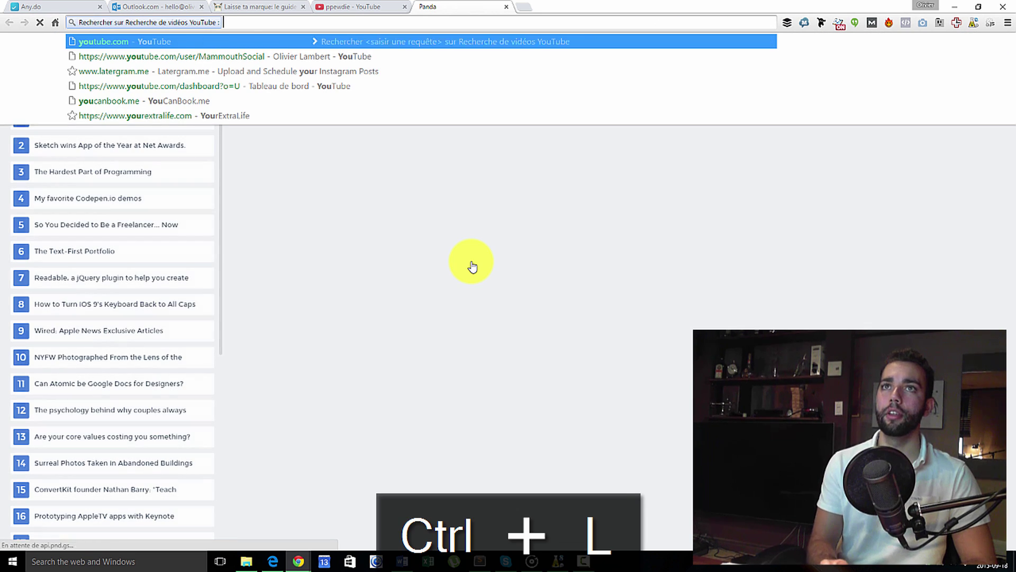
key(Return)
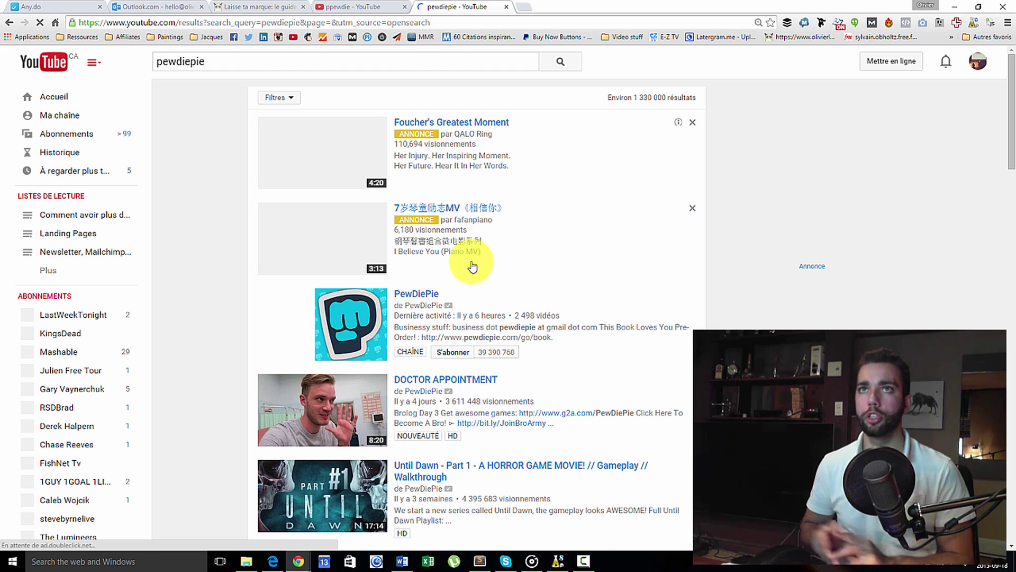
Step: Close the "pewdiepie", "ppewdie" and "Laisse ta marque" tabs to return to the Outlook.com draft
key(ctrl+w)
key(ctrl+w)
key(ctrl+w)
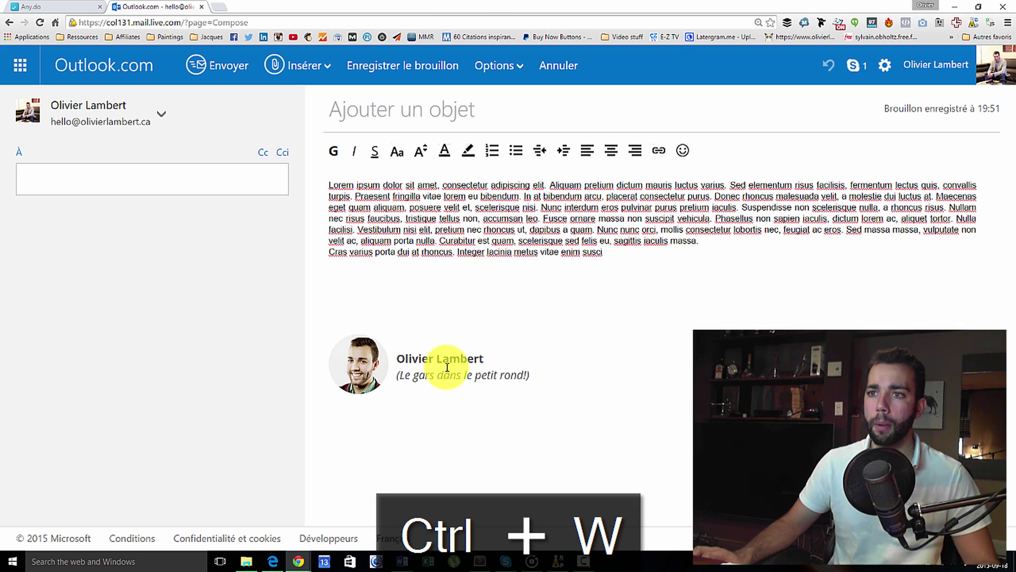
Step: Check the shortcut list in the Word document, then return to the Outlook.com draft and put the text cursor below the message text
click(403, 560)
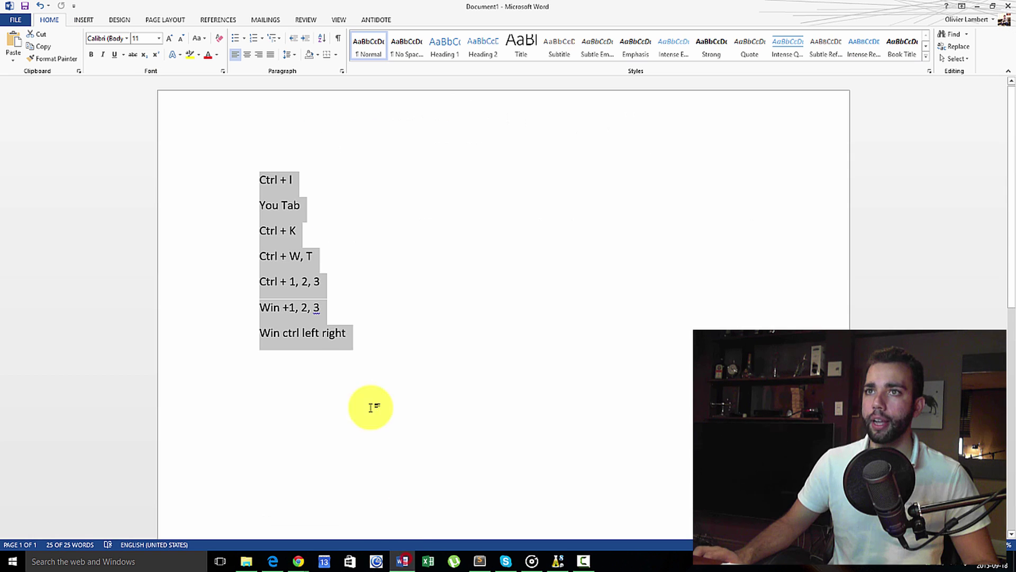
click(432, 292)
key(alt+Tab)
click(436, 316)
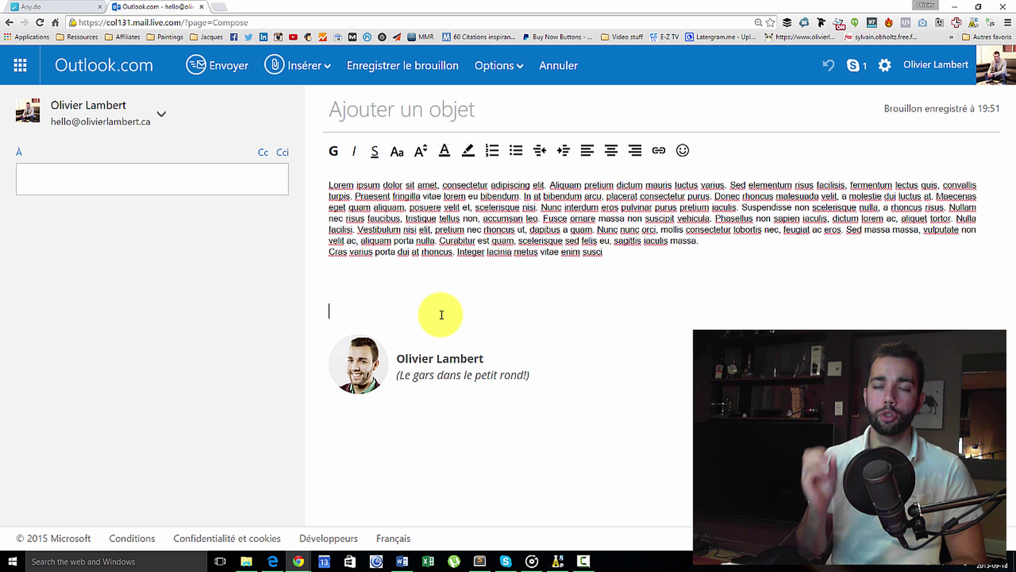
Step: Open four new tabs in quick succession after the Outlook.com tab
key(ctrl+t)
key(ctrl+t)
key(ctrl+t)
key(ctrl+t)
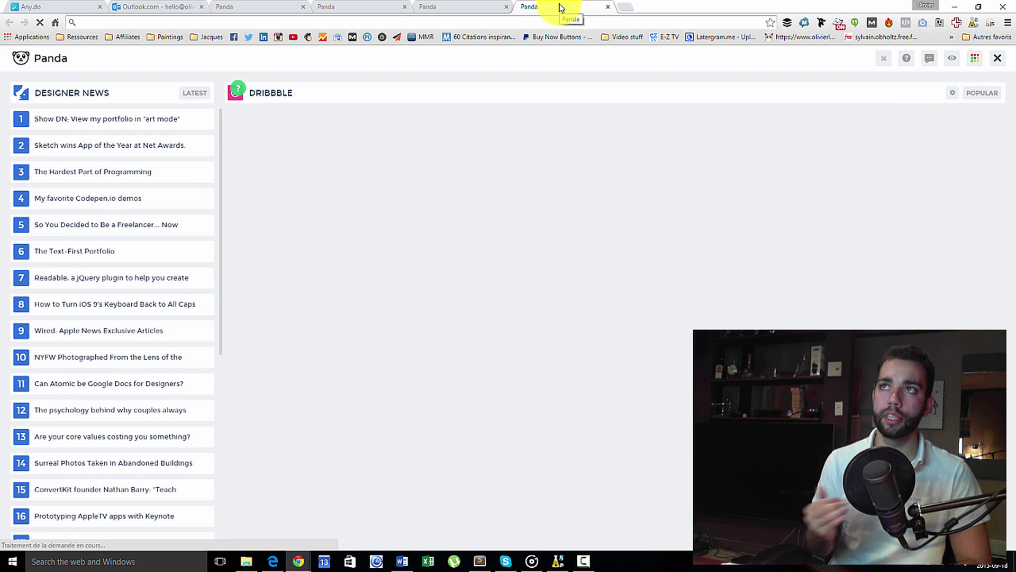
Step: Close the four new Panda tabs one after another
key(ctrl+w)
key(ctrl+w)
key(ctrl+w)
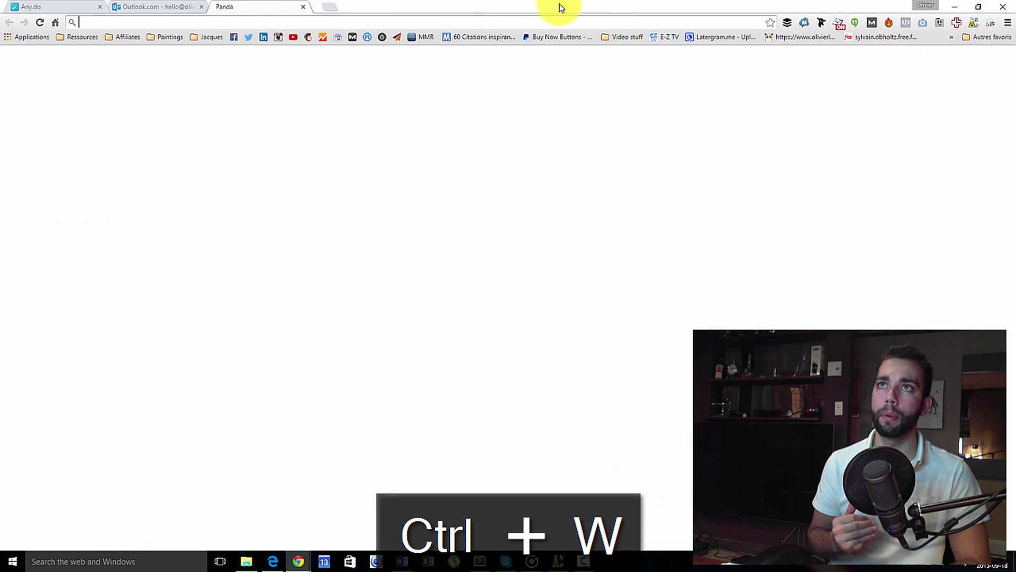
key(ctrl+w)
Step: Open a long run of 26 new tabs until the tab bar is crowded
key(ctrl+t)
key(ctrl+t)
key(ctrl+t)
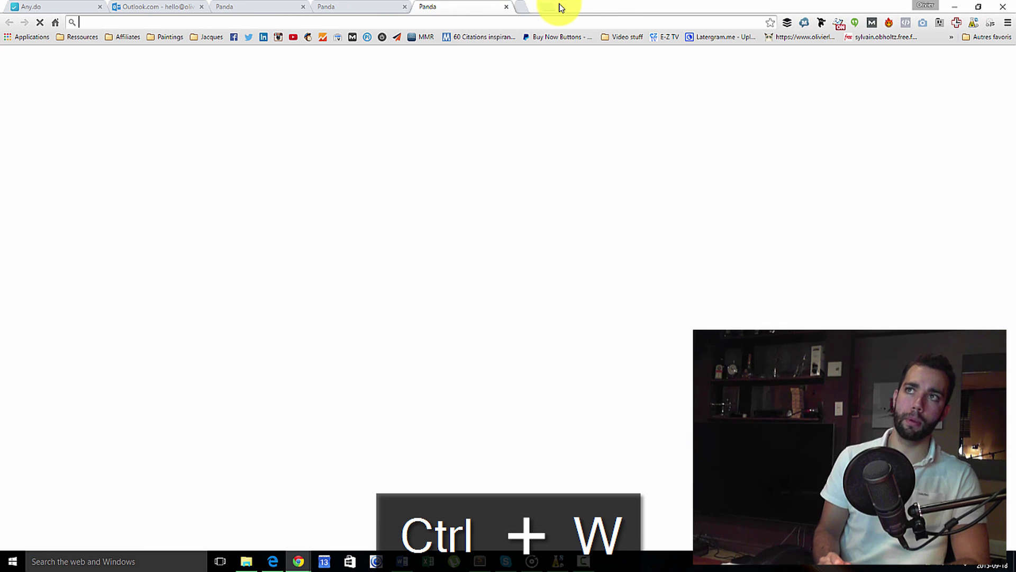
key(ctrl+t)
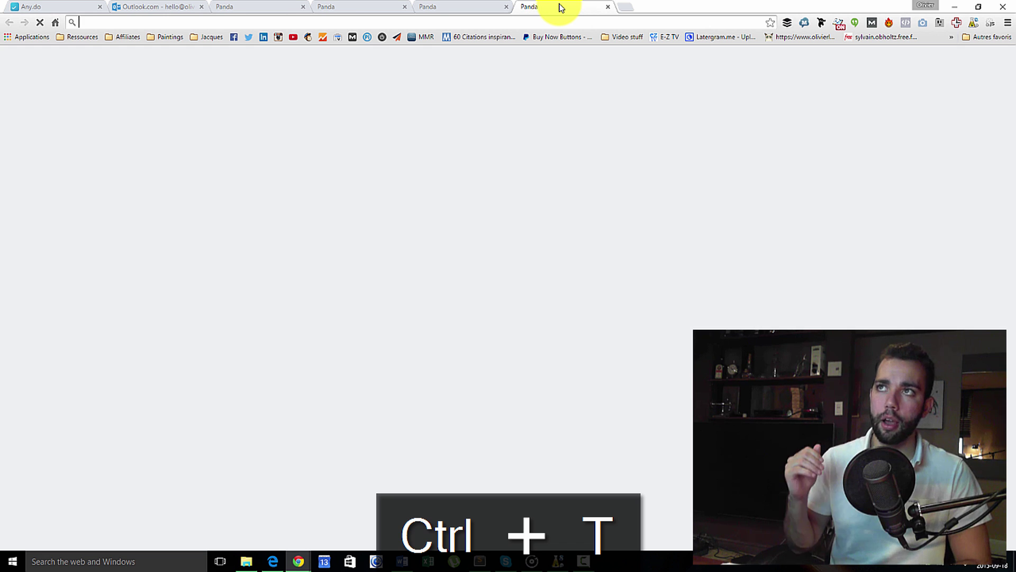
key(ctrl+t)
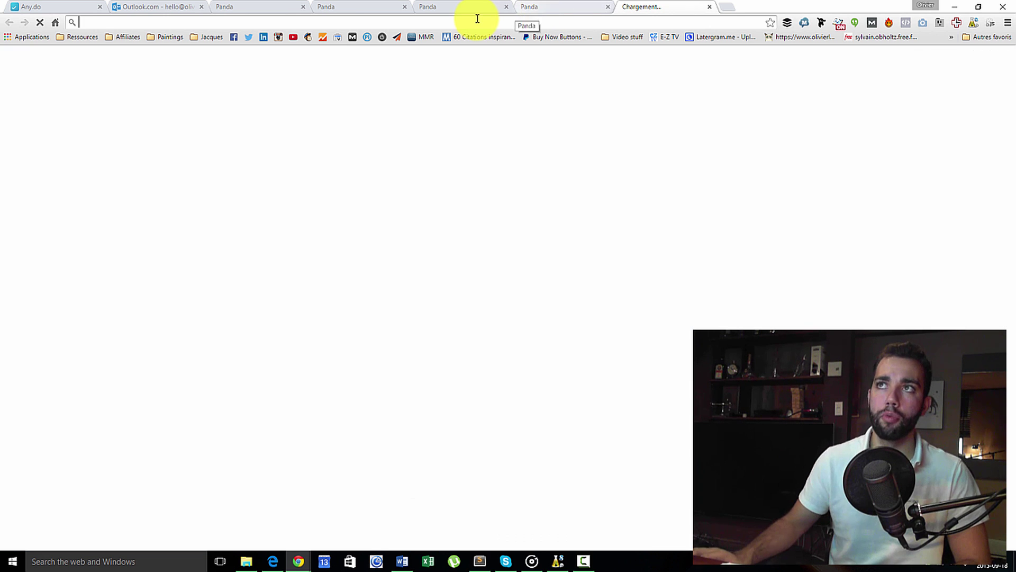
key(ctrl+t)
key(ctrl+t)
key(ctrl+t)
key(ctrl+t)
key(ctrl+t)
key(ctrl+t)
key(ctrl+t)
key(ctrl+t)
key(ctrl+t)
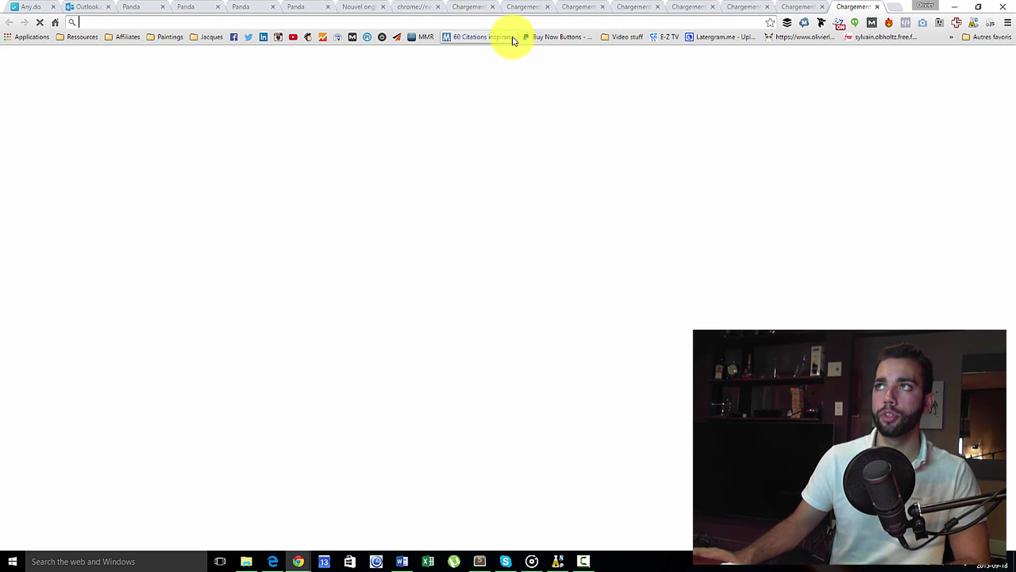
key(ctrl+t)
key(ctrl+t)
key(ctrl+t)
key(ctrl+t)
key(ctrl+t)
key(ctrl+t)
key(ctrl+t)
key(ctrl+t)
key(ctrl+t)
key(ctrl+t)
key(ctrl+t)
key(ctrl+t)
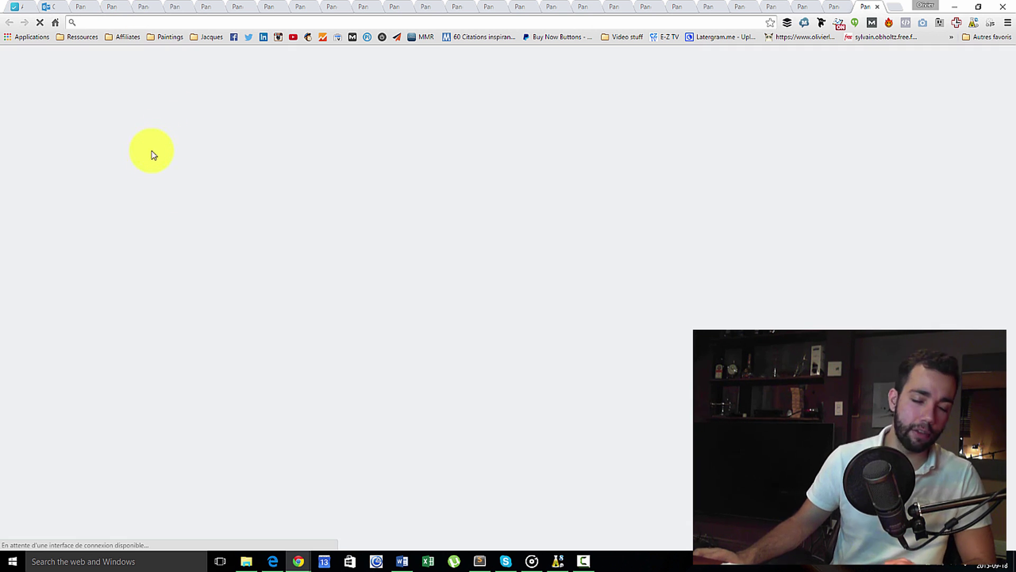
Step: Starting from the first Panda tab, close all Panda tabs so that only the Any.do and Outlook.com tabs stay open
click(79, 7)
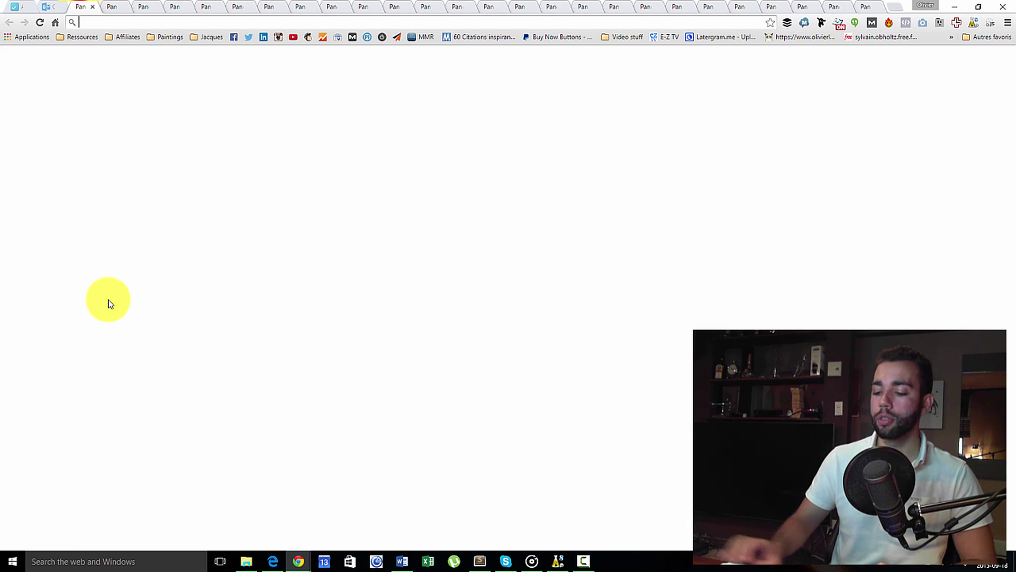
key(ctrl+w)
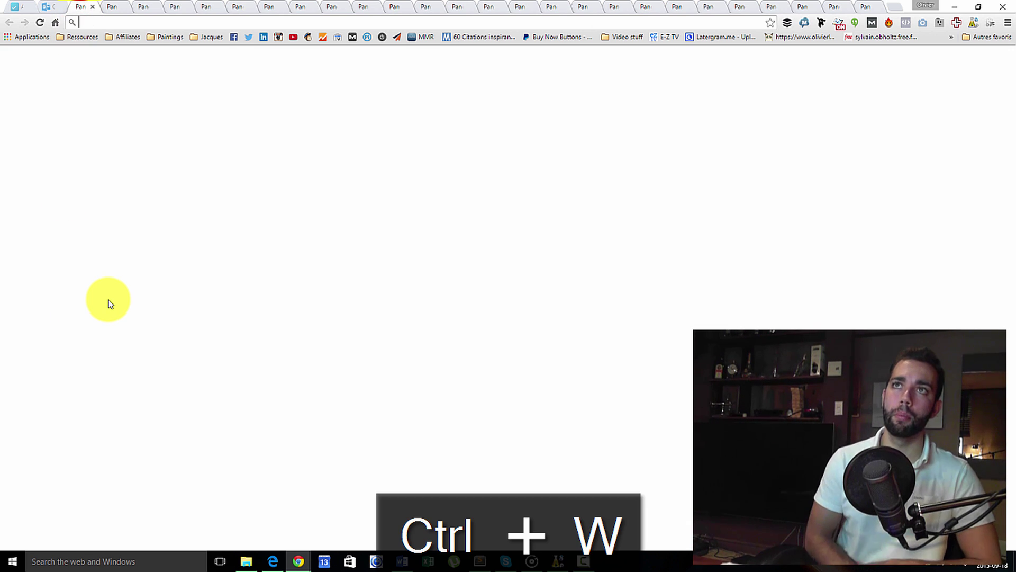
key(ctrl+w)
key(ctrl+w)
key(ctrl+w)
key(ctrl+w)
key(ctrl+w)
key(ctrl+w)
key(ctrl+w)
key(ctrl+w)
key(ctrl+w)
key(ctrl+w)
key(ctrl+w)
key(ctrl+w)
key(ctrl+w)
key(ctrl+w)
key(ctrl+w)
key(ctrl+w)
key(ctrl+w)
key(ctrl+w)
key(ctrl+w)
key(ctrl+w)
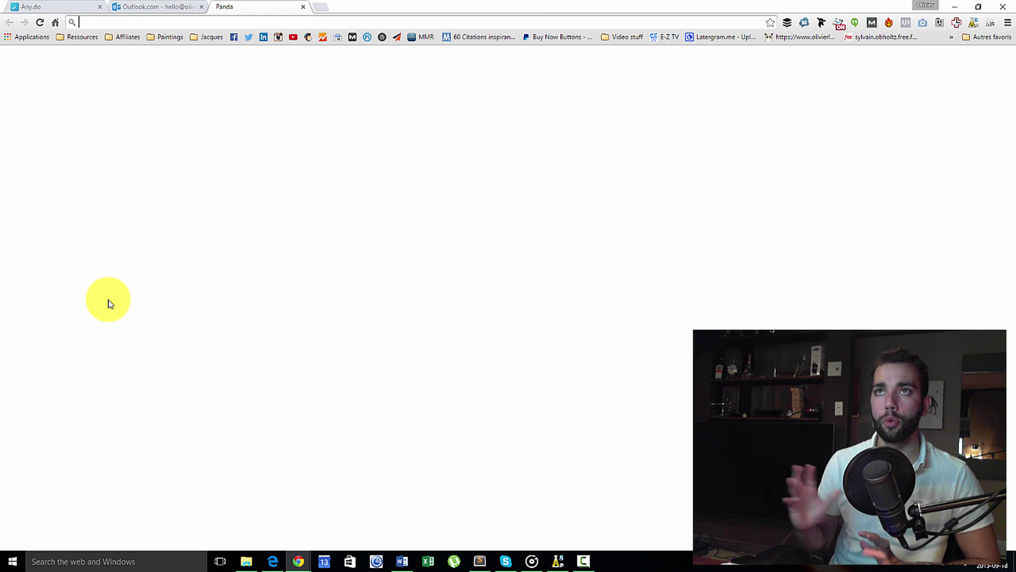
key(ctrl+w)
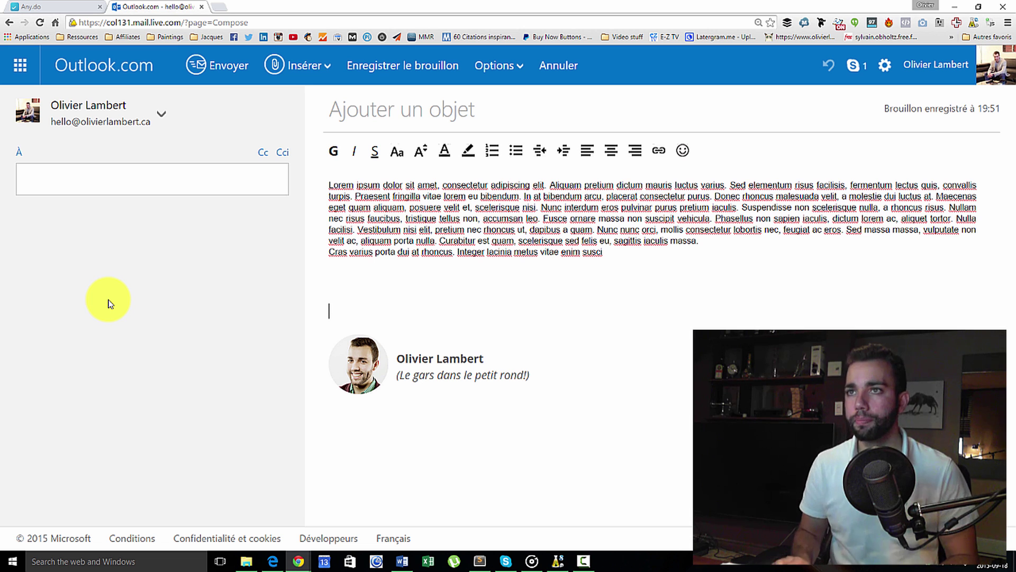
Step: Move the text cursor line by line up into the Lorem ipsum paragraph and back down one line
key(Up)
key(Up)
key(Up)
key(Up)
key(Up)
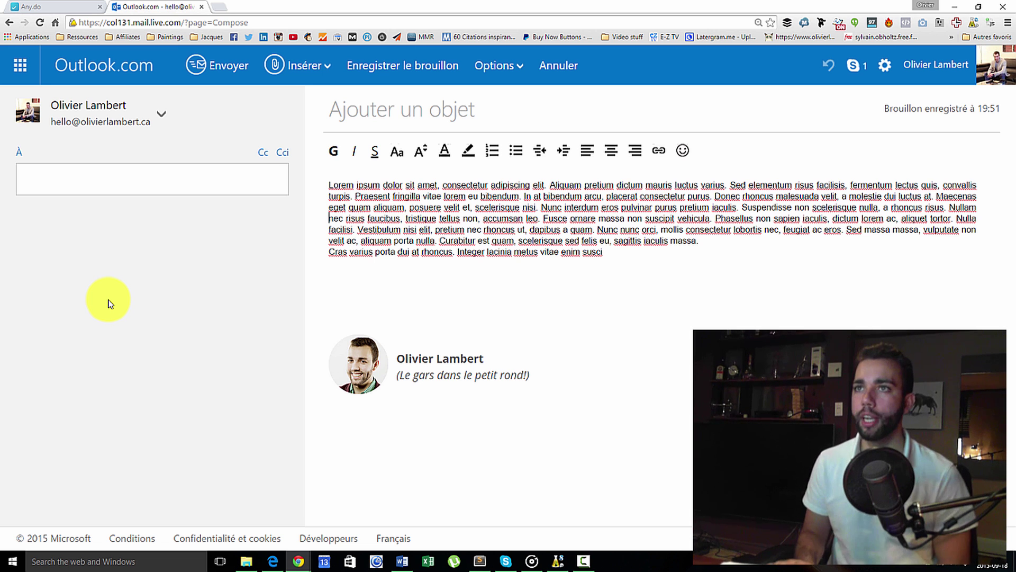
key(Down)
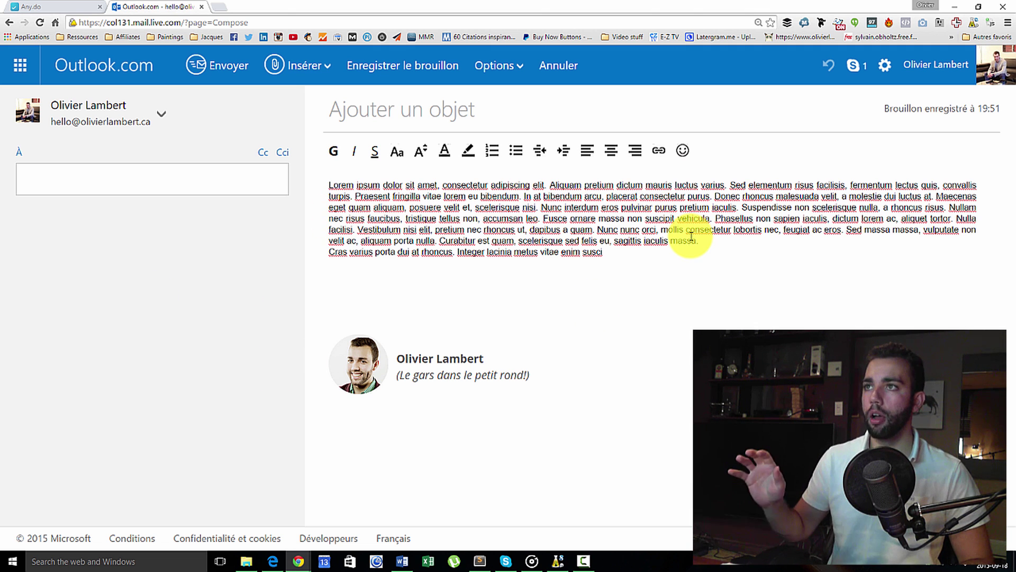
Step: Select the draft text from within "Donec" through "dapibus a quam." and clear the selection
drag(596, 229, 731, 196)
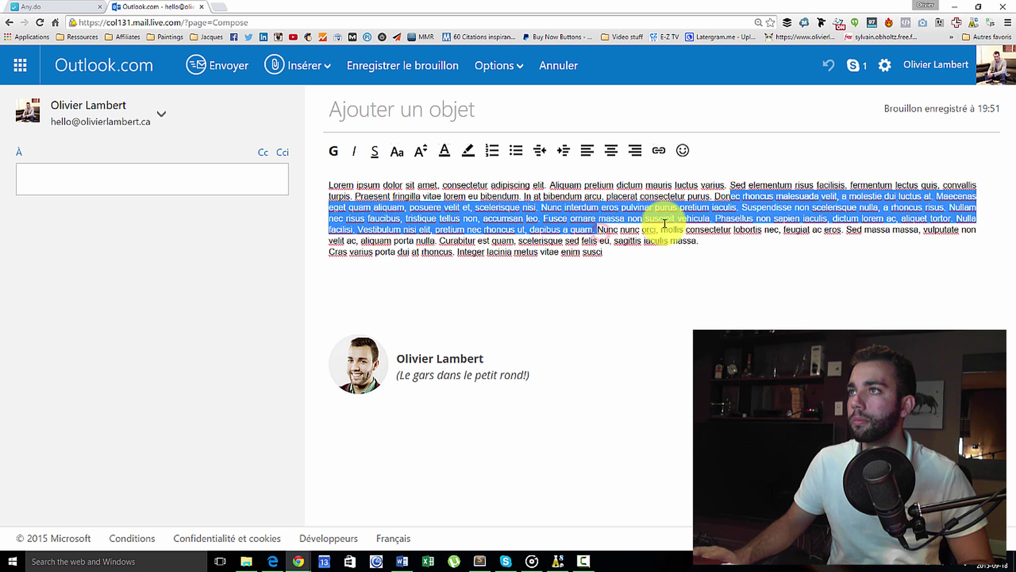
click(551, 220)
click(564, 221)
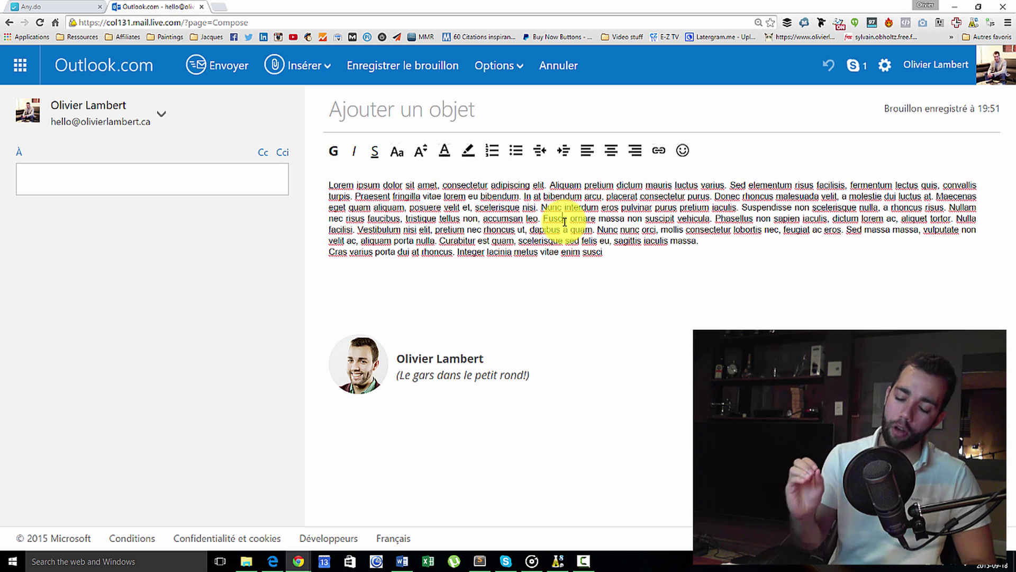
Step: Put the text cursor in the draft's first line, then select "Praesent fringilla vitae lorem eu bibendum" in the second line and deselect it
click(350, 188)
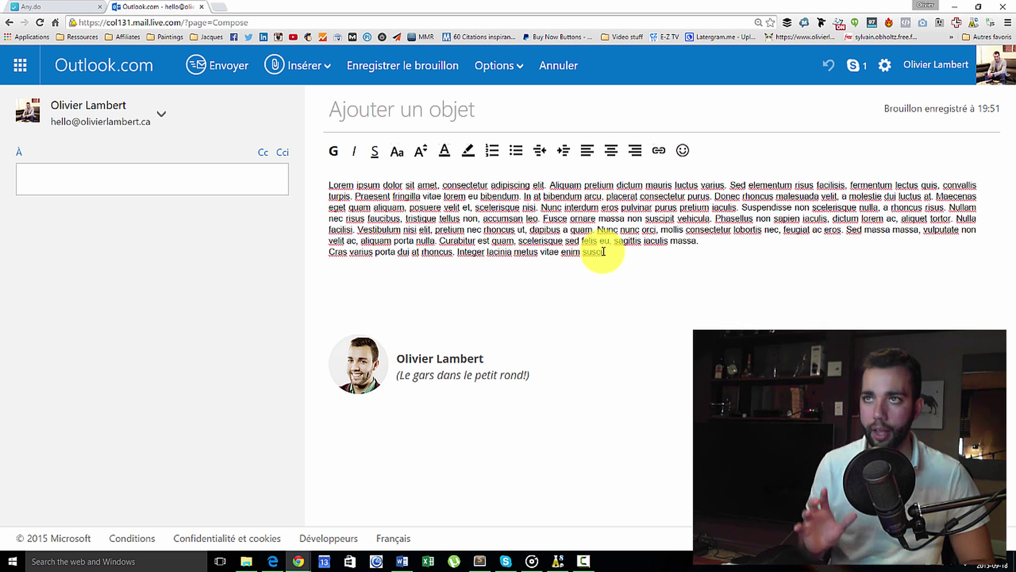
mouse_move(530, 197)
mouse_down()
mouse_move(364, 199)
mouse_move(522, 195)
mouse_up()
click(355, 197)
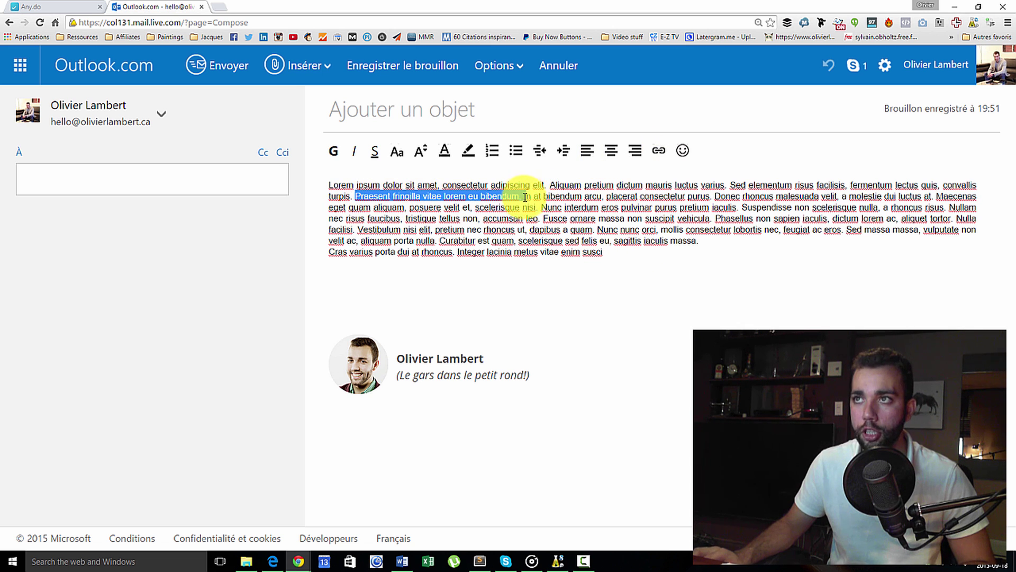
click(523, 197)
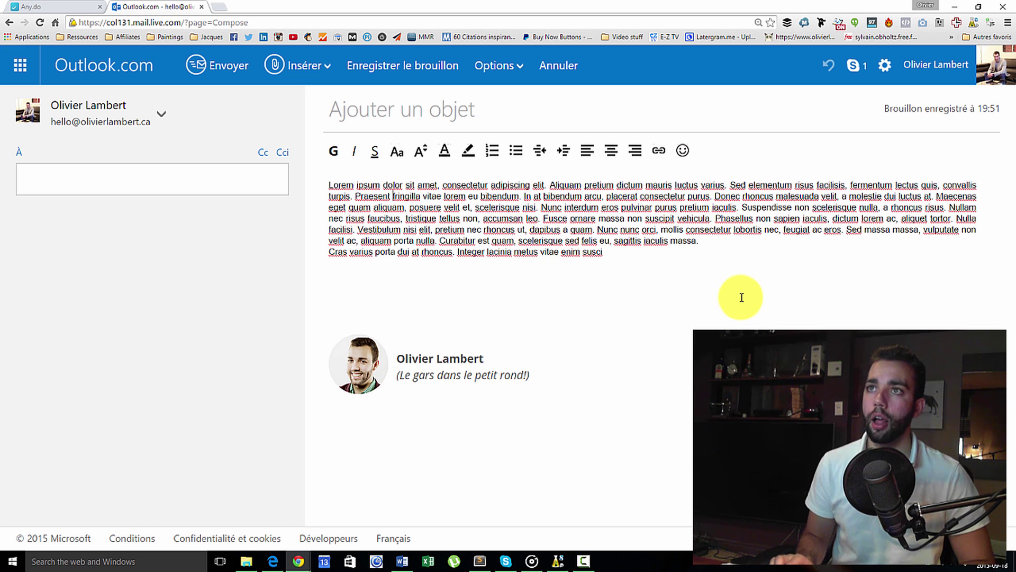
Step: Extend a selection character by character from "Praesent" into "bibendum" in the draft's second line, then shrink it back to nothing
key(shift+Right)
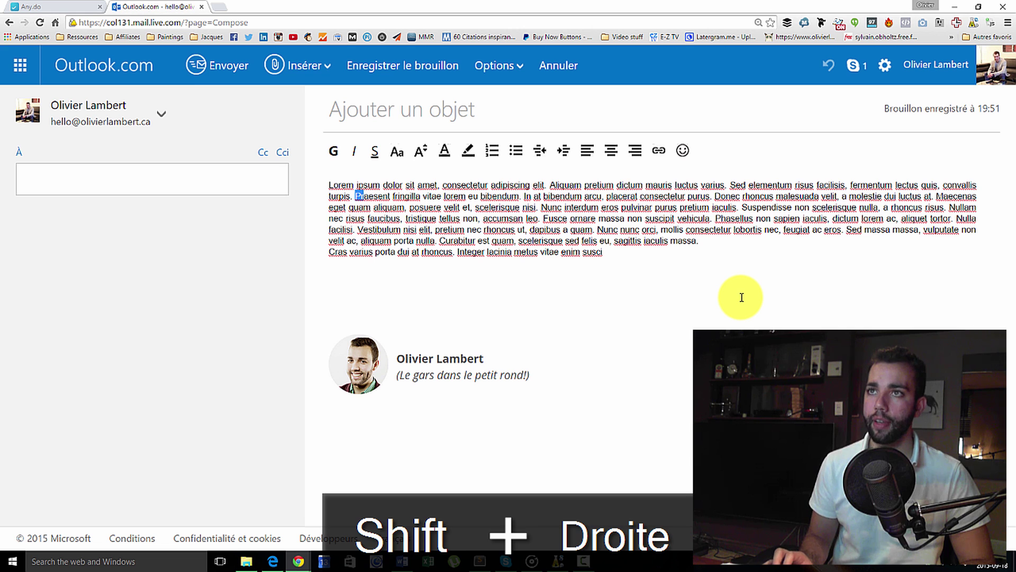
key(shift+Right)
key(shift+Right)
key(shift+Right)
key(shift+Right)
key(shift+Right)
key(shift+Right)
key(shift+Right)
key(shift+Right)
key(shift+Right)
key(shift+Right)
key(shift+Right)
key(shift+Right)
key(shift+Right)
key(shift+Right)
key(shift+Right)
key(shift+Right)
key(shift+Right)
key(shift+Right)
key(shift+Right)
key(shift+Right)
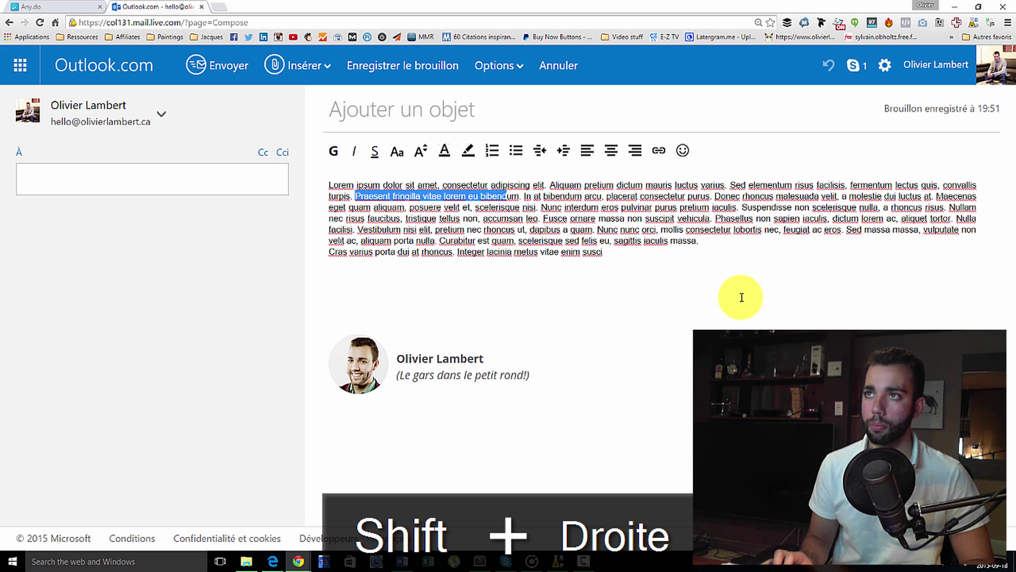
key(shift+Left)
key(shift+Left)
key(shift+Left)
key(shift+Left)
key(shift+Left)
key(shift+Left)
key(shift+Left)
key(shift+Left)
key(shift+Left)
key(shift+Left)
key(shift+Left)
key(shift+Left)
key(shift+Left)
key(shift+Left)
key(shift+Left)
key(shift+Left)
key(shift+Left)
key(shift+Left)
key(shift+Left)
key(shift+Left)
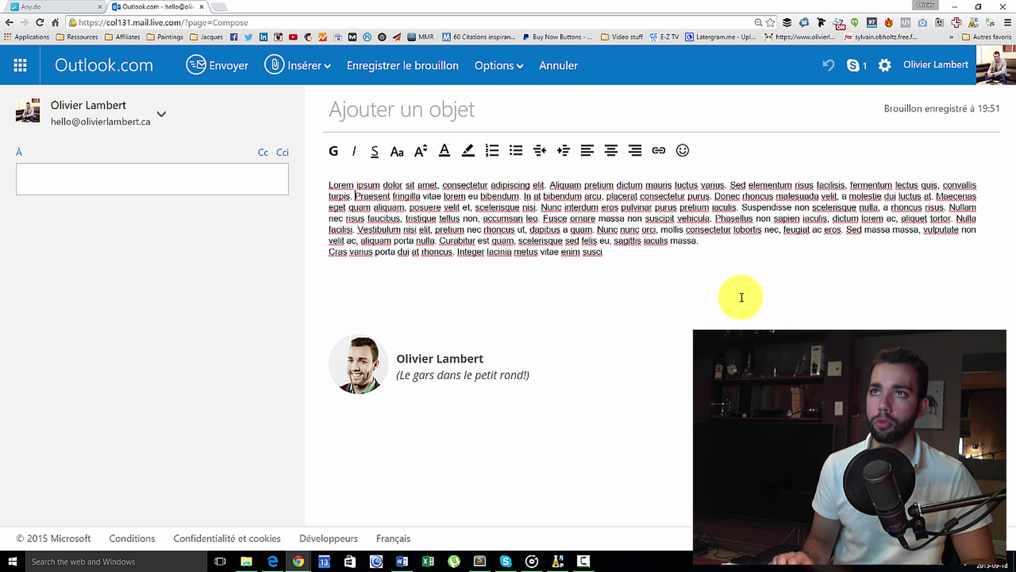
Step: Select the words from "Praesent" onward in the second line one word at a time, then deselect them word by word
key(ctrl+shift+Right)
key(ctrl+shift+Right)
key(ctrl+shift+Right)
key(ctrl+shift+Right)
key(ctrl+shift+Right)
key(ctrl+shift+Right)
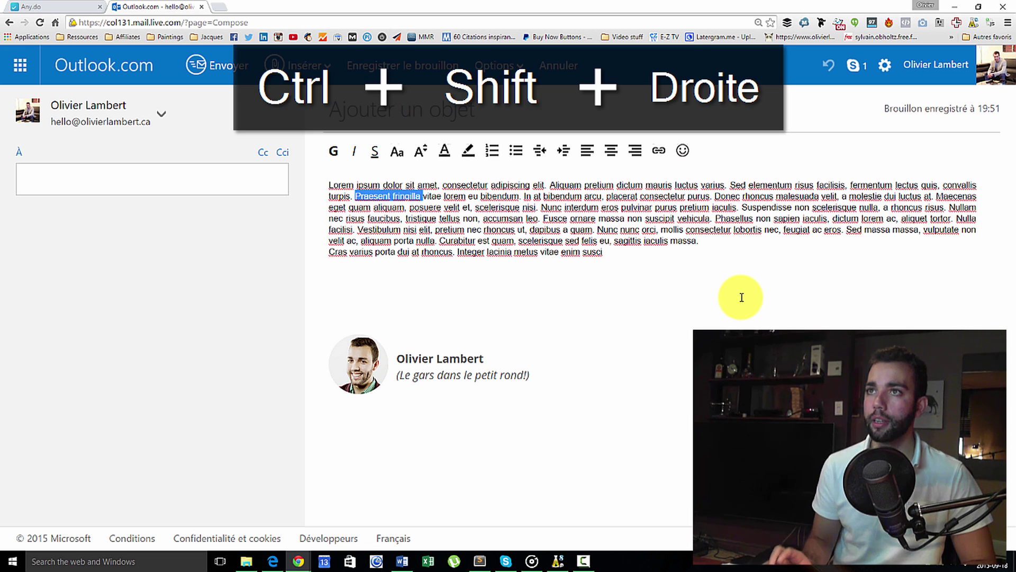
key(ctrl+shift+Left)
key(ctrl+shift+Left)
key(ctrl+shift+Left)
key(ctrl+shift+Left)
key(ctrl+shift+Left)
key(ctrl+shift+Left)
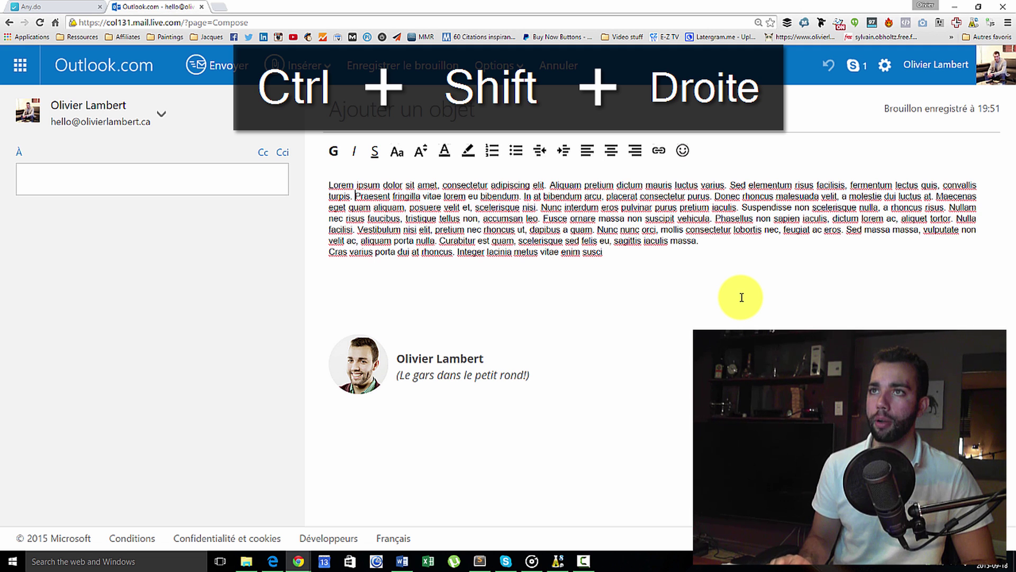
Step: Grow and shrink a word-by-word selection from "Praesent" to beyond "In at bibendum", then clear the selection
key(ctrl+shift+Right)
key(ctrl+shift+Right)
key(ctrl+shift+Right)
key(ctrl+shift+Right)
key(ctrl+shift+Left)
key(ctrl+shift+Left)
key(ctrl+shift+Right)
key(ctrl+shift+Right)
key(ctrl+shift+Right)
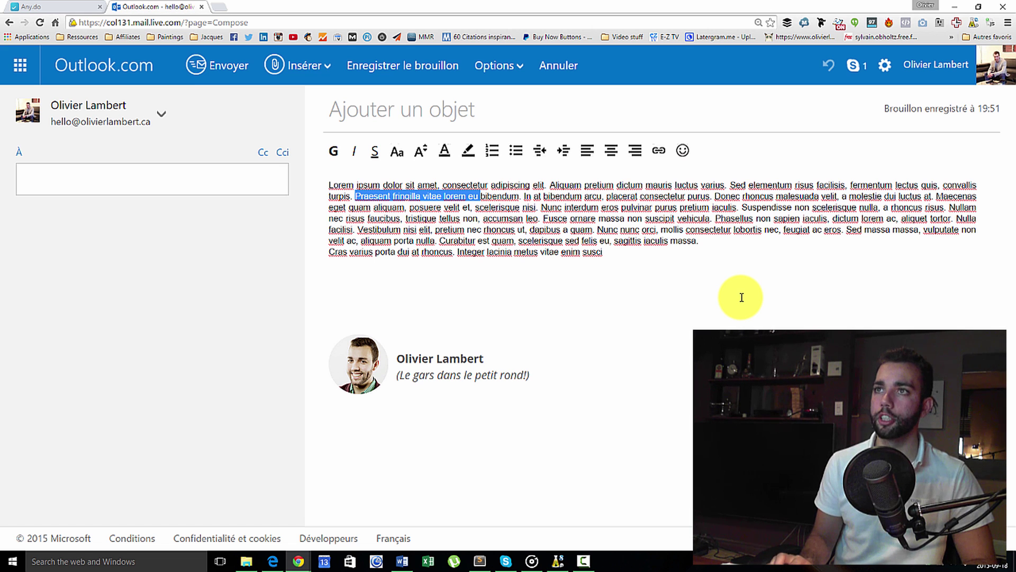
key(ctrl+shift+Right)
key(ctrl+shift+Right)
key(ctrl+shift+Right)
key(ctrl+shift+Left)
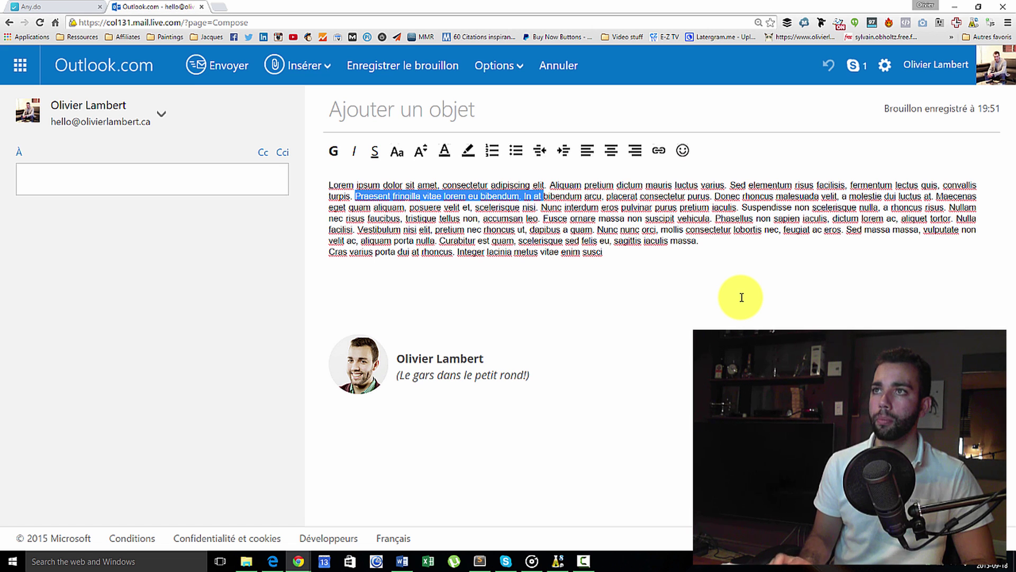
key(ctrl+shift+Right)
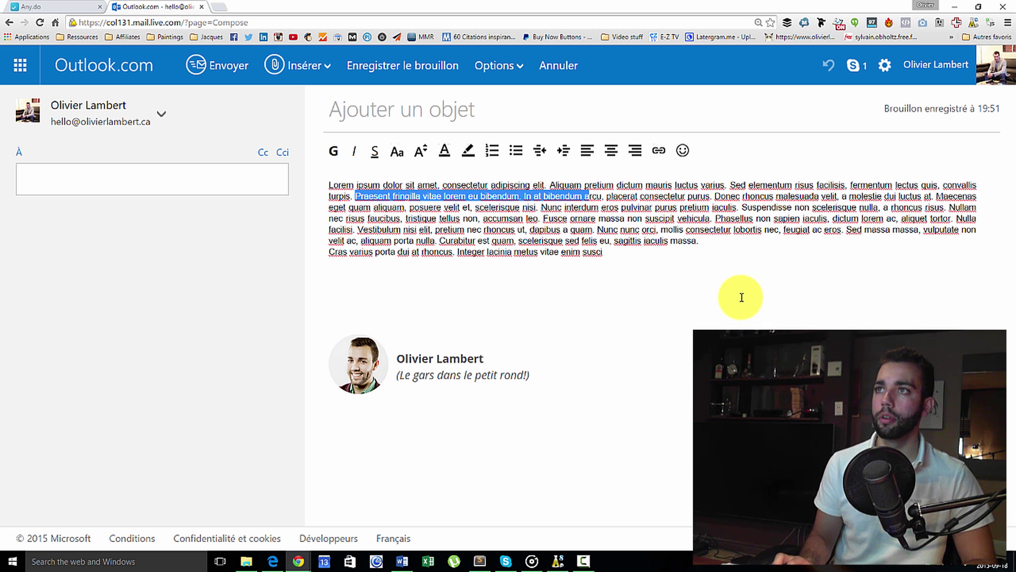
click(438, 281)
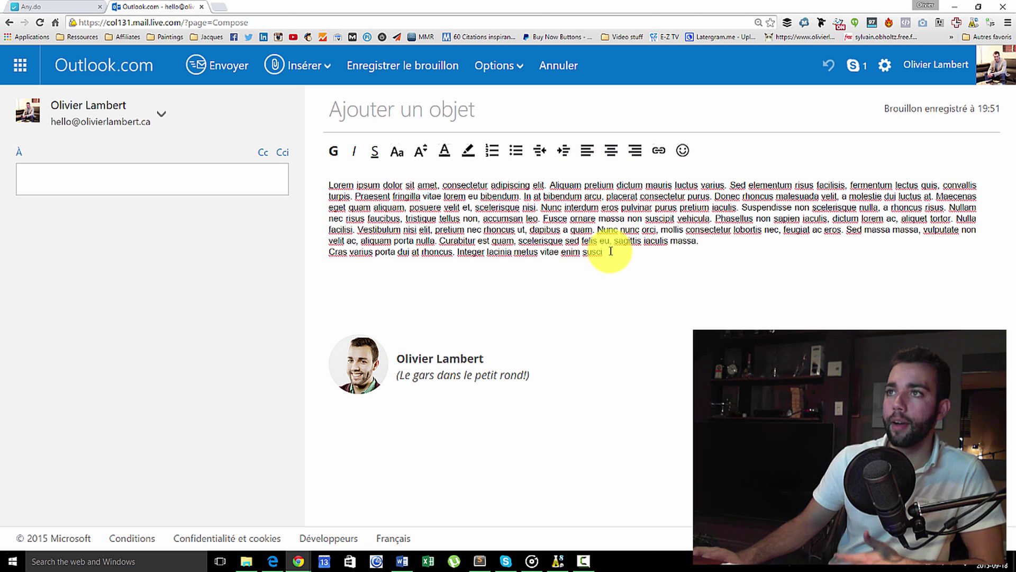
Step: Select the draft's last line backwards from "susci", deselect it, and put the text cursor just before "Praesent" in the second line
drag(609, 252, 340, 249)
click(564, 299)
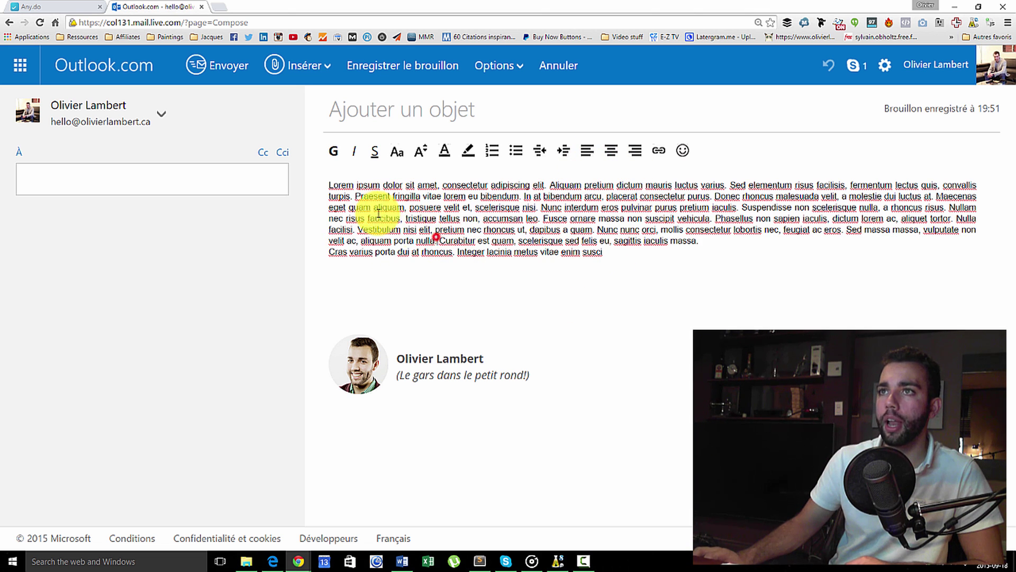
click(355, 194)
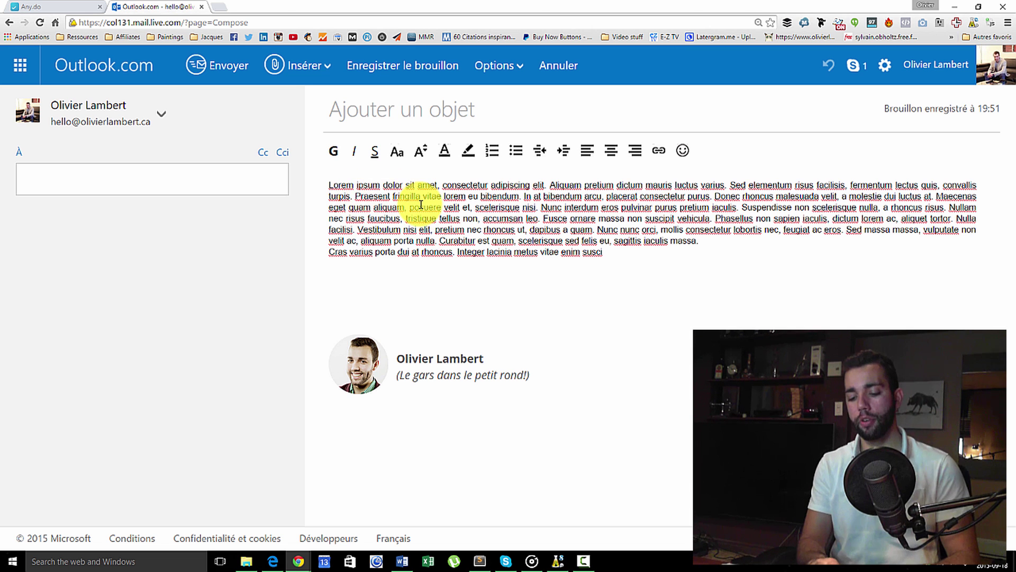
Step: Open olivierlambert.ca in a new tab, copy its full address, and close that tab to return to the draft
key(ctrl+t)
text(olivierlambert.ca)
key(Return)
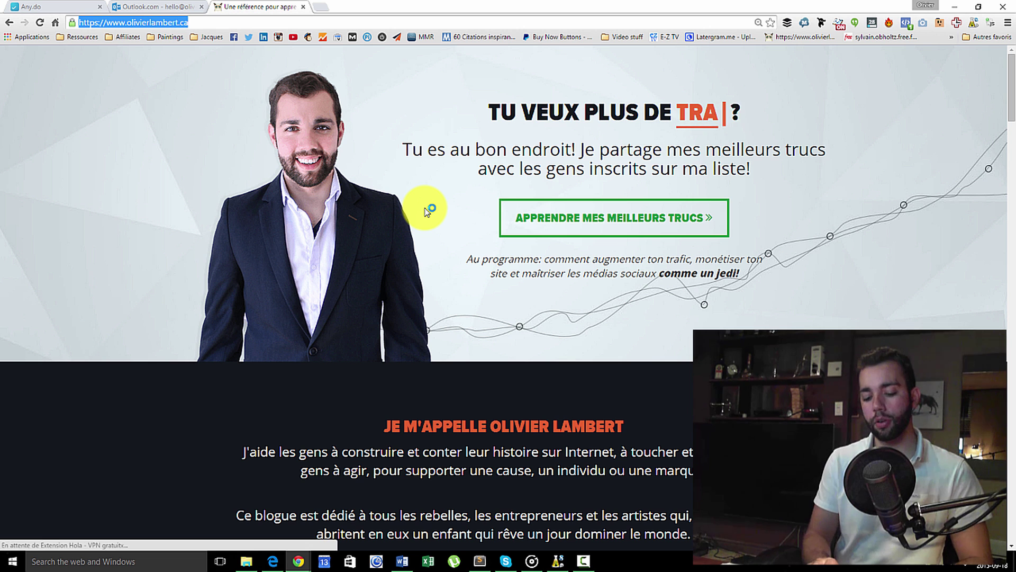
key(ctrl+l)
key(ctrl+c)
key(ctrl+w)
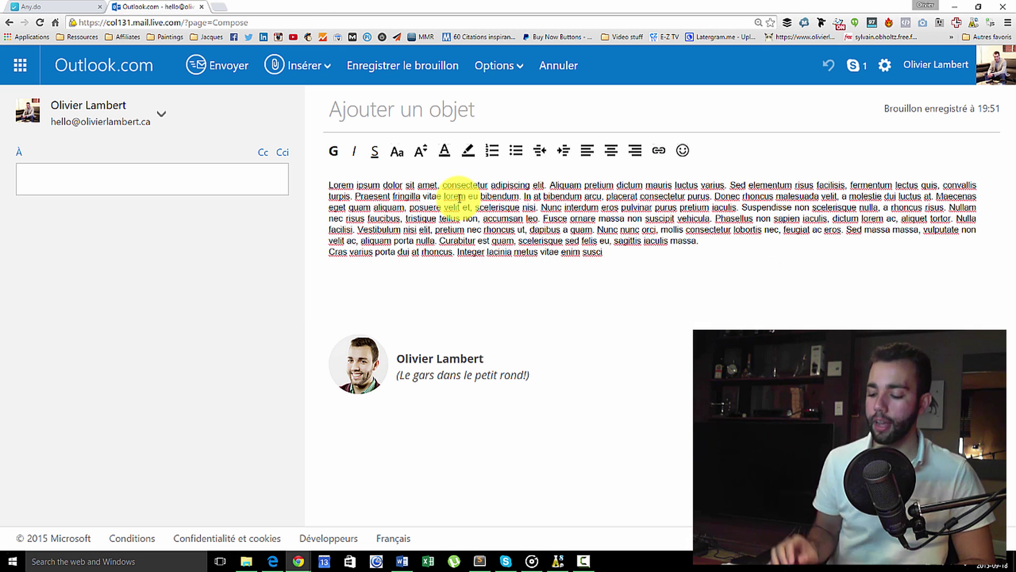
key(shift+Right)
key(shift+Right)
key(shift+Right)
key(shift+Right)
key(shift+Right)
key(shift+Right)
key(shift+Right)
key(shift+Right)
key(shift+Right)
key(shift+Right)
key(shift+Right)
key(shift+Right)
key(shift+Right)
key(shift+Right)
key(shift+Right)
key(shift+Right)
key(shift+Right)
key(shift+Right)
key(shift+Right)
key(shift+Left)
key(ctrl+k)
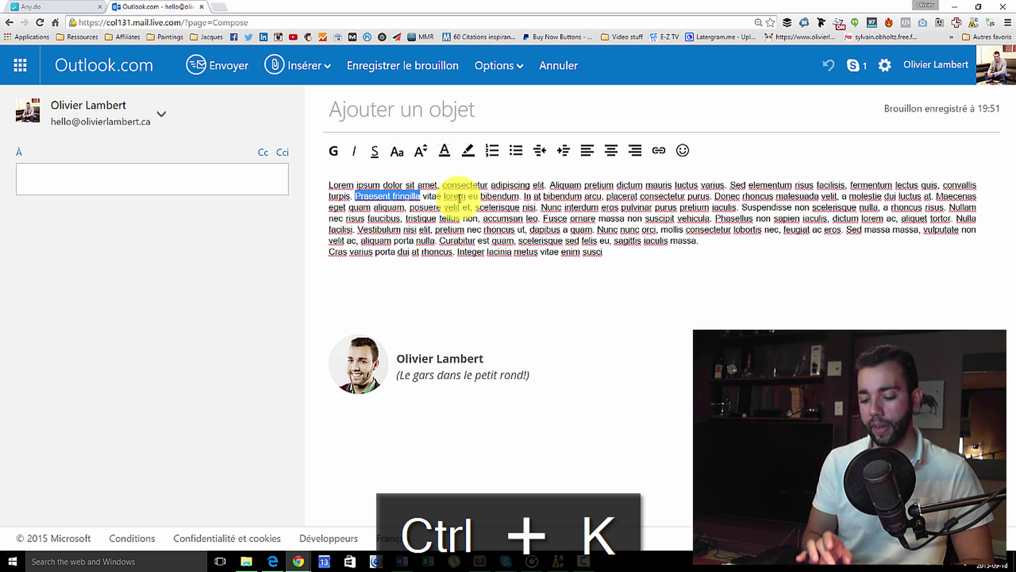
key(ctrl+v)
key(ctrl+a)
key(ctrl+v)
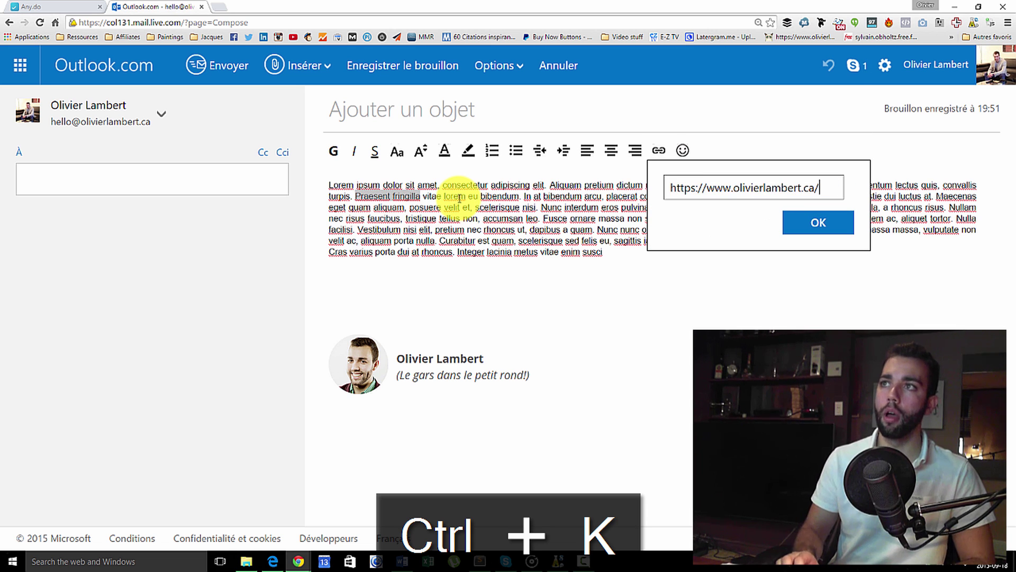
key(Return)
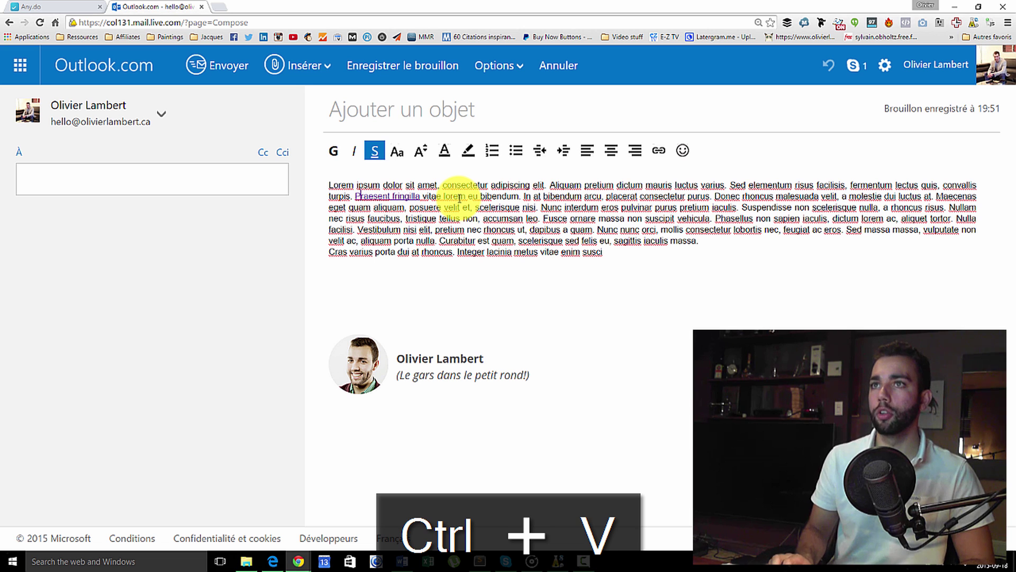
Step: Select the linked words "Praesent fringilla", open the hyperlink address box for them, and dismiss it without entering an address
key(shift+Right)
key(shift+Right)
key(shift+Right)
key(shift+Right)
key(shift+Right)
key(shift+Right)
key(shift+Right)
key(shift+Right)
key(shift+Right)
key(shift+Right)
key(shift+Right)
key(shift+Right)
key(shift+Right)
key(shift+Right)
key(shift+Right)
key(shift+Right)
key(shift+Right)
key(shift+Right)
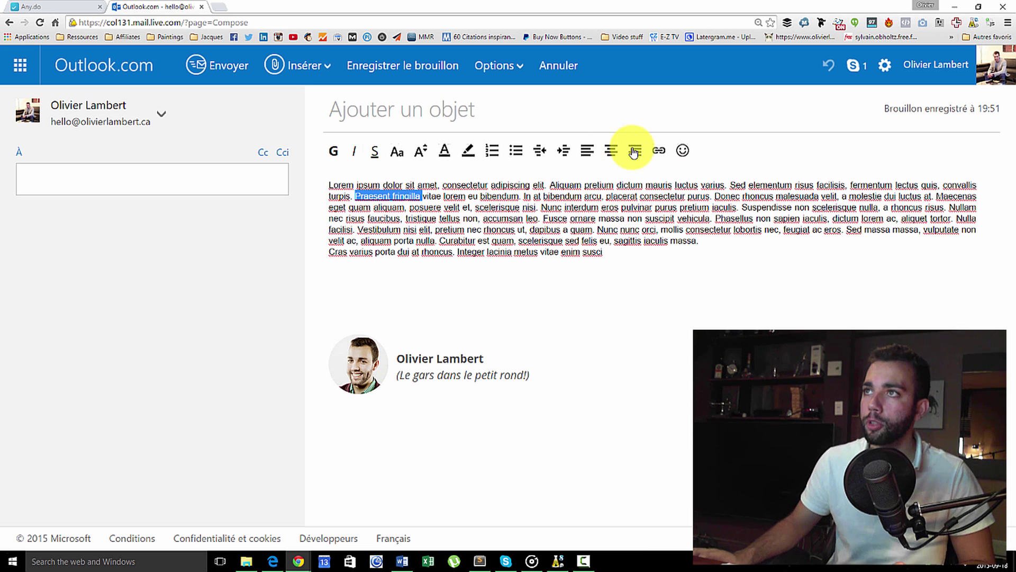
click(659, 151)
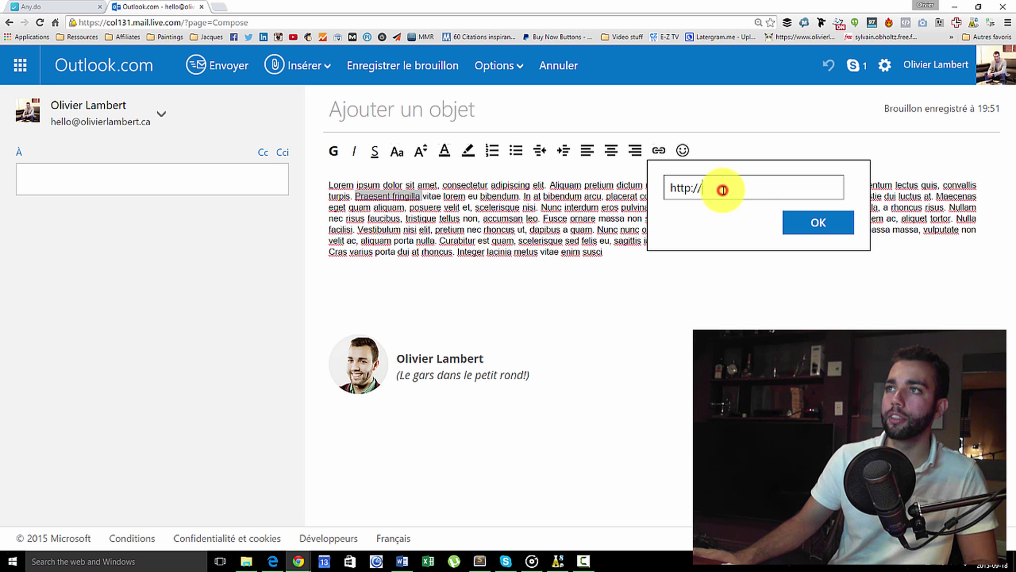
click(702, 307)
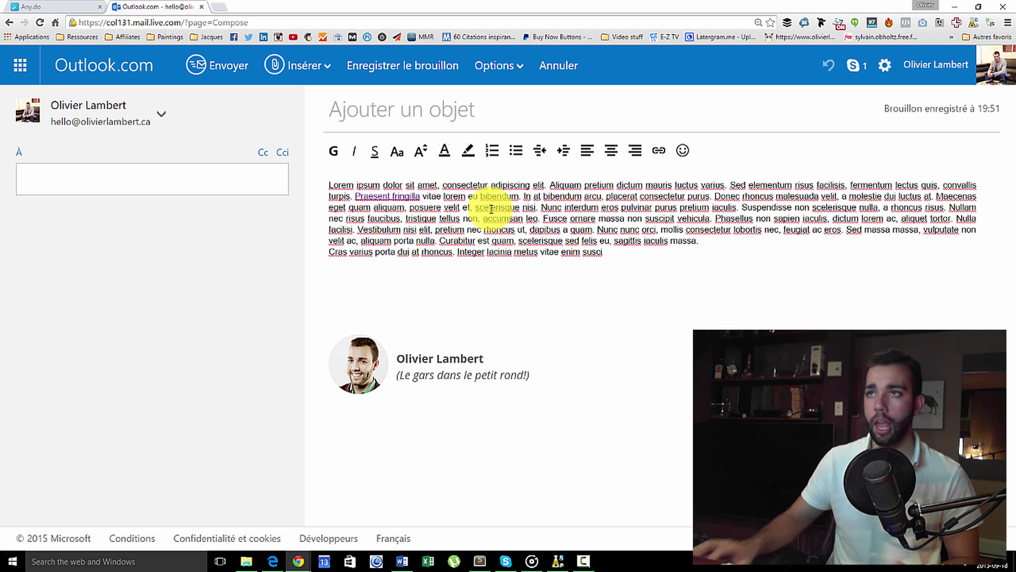
Step: Select the entire message and clear that selection, then copy only the Lorem ipsum text without the signature
key(ctrl+a)
click(626, 258)
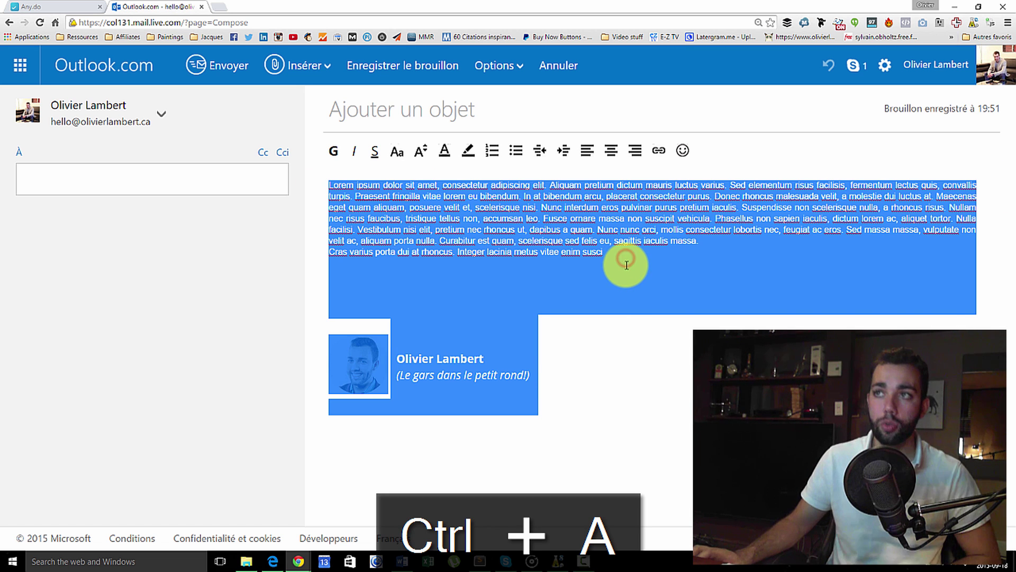
drag(661, 255, 333, 118)
key(ctrl+c)
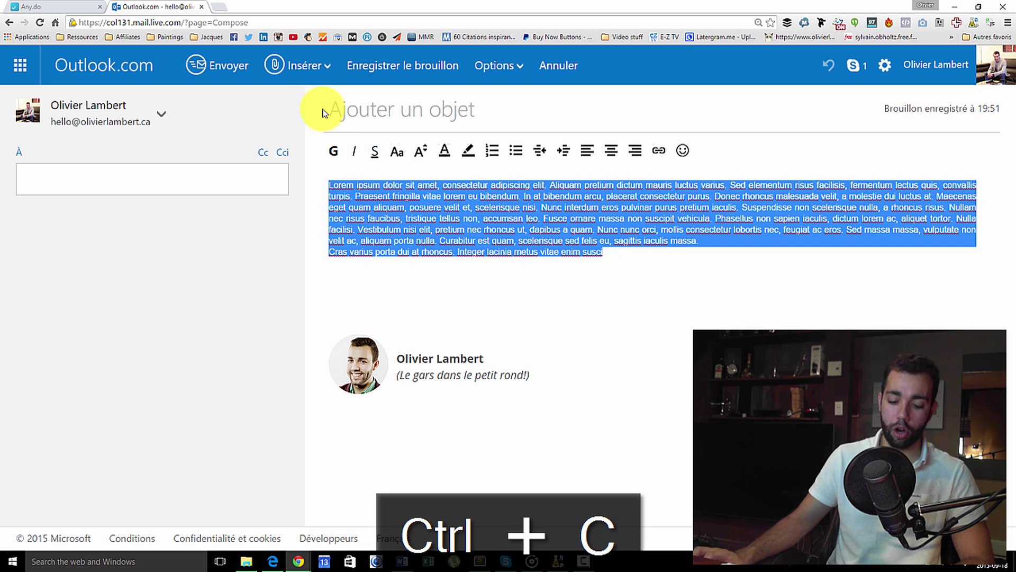
Step: Paste the copied Lorem ipsum text several times beneath the original, starting after "enim susci"
click(608, 254)
key(ctrl+v)
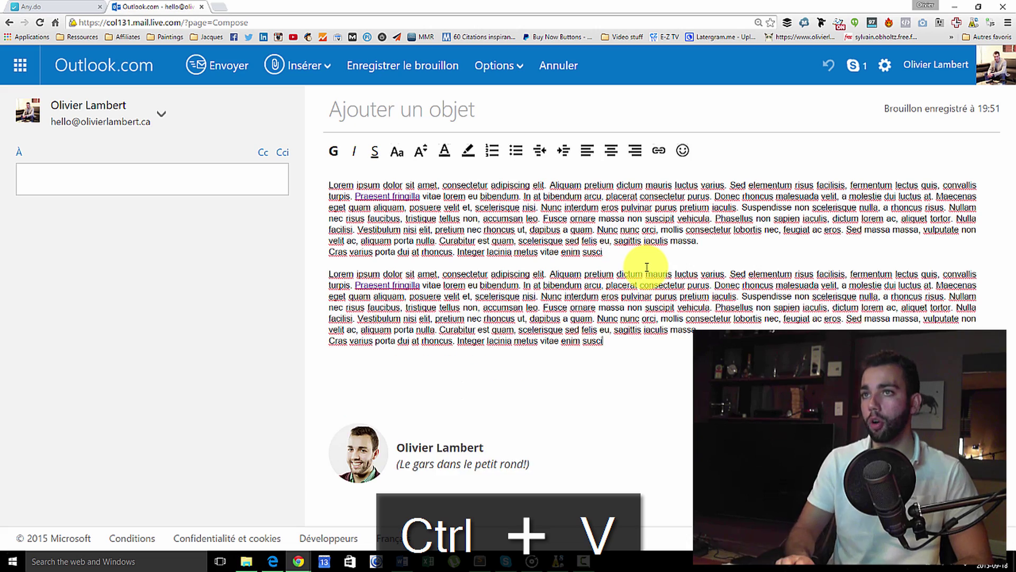
key(ctrl+v)
key(ctrl+v)
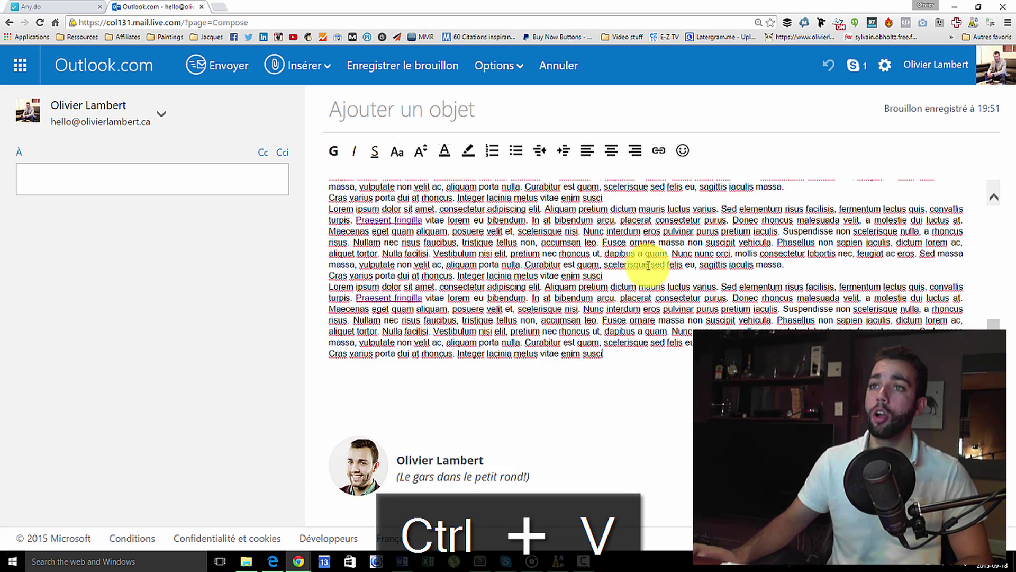
Step: Select all the pasted copies below the original text and cut them from the draft
scroll(386, 329, up, 5)
shift+click(339, 268)
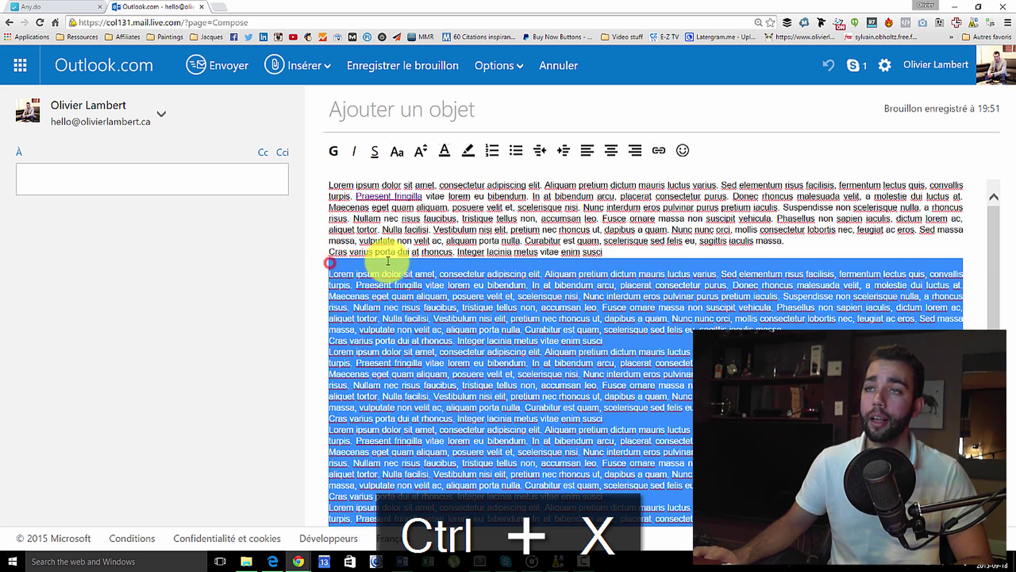
key(ctrl+x)
Step: Cut the remaining Lorem ipsum text from "em ipsum" to its end and paste it back, then undo both operations
drag(626, 257, 141, 3)
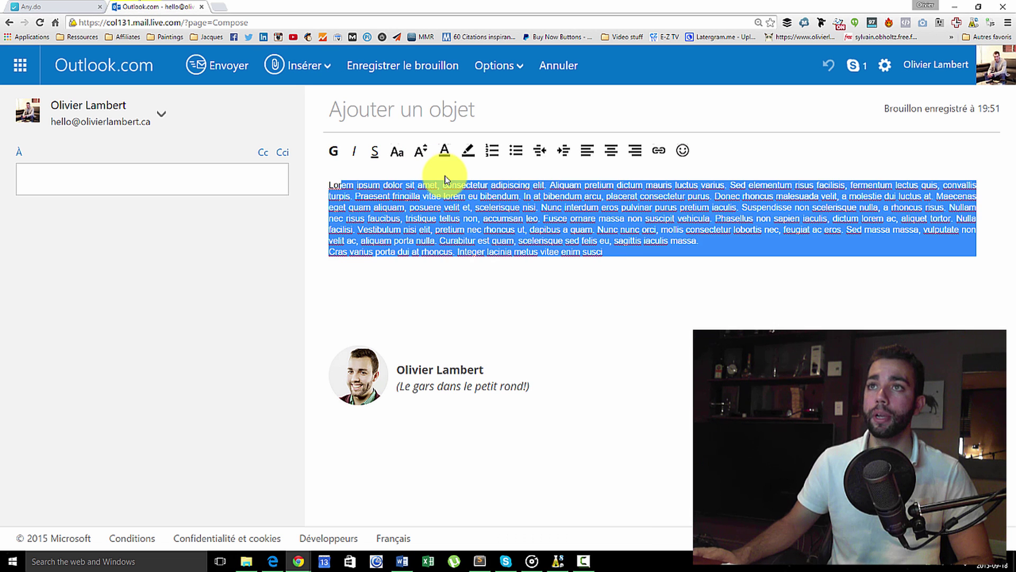
key(ctrl+x)
key(ctrl+v)
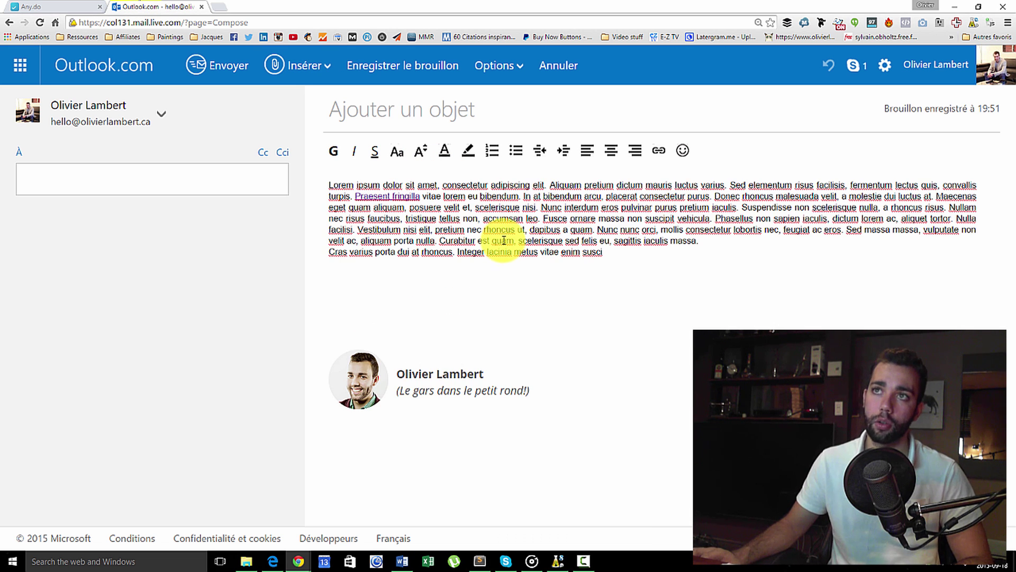
key(ctrl+z)
key(ctrl+z)
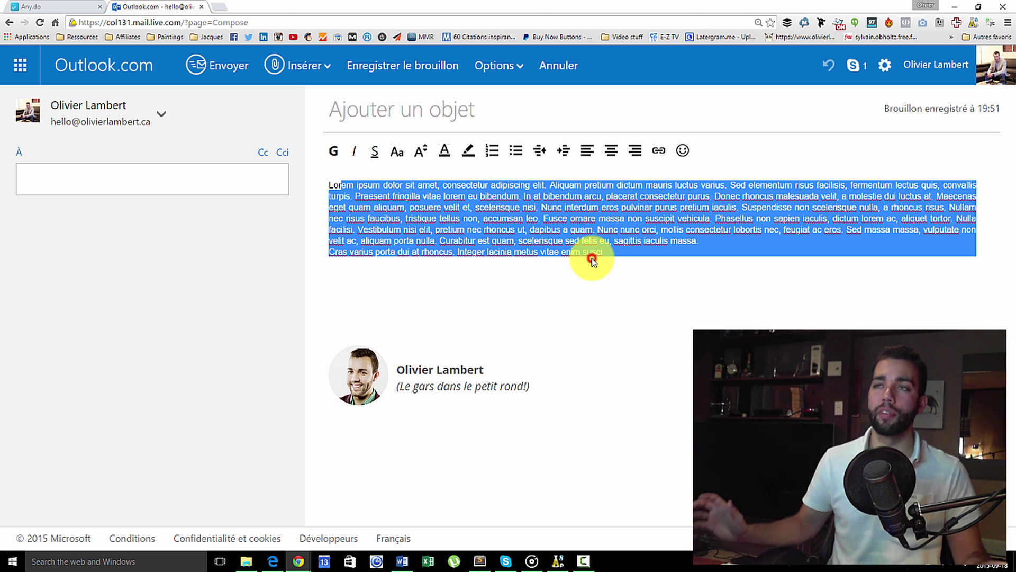